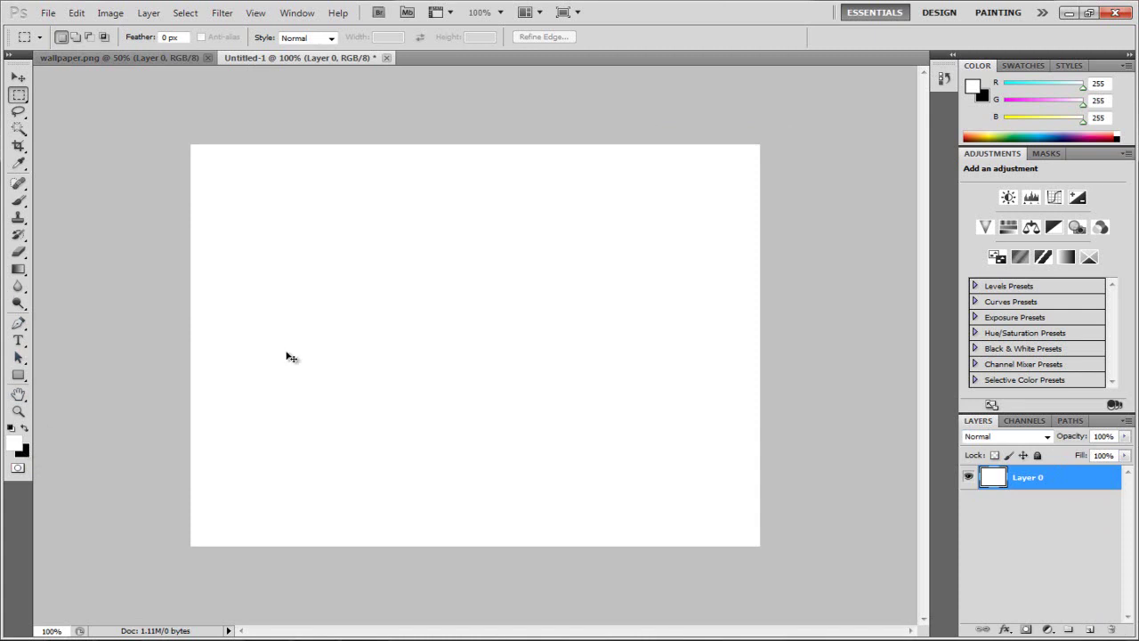
# Fill Layer 0 with the black background color.
pyautogui.hotkey('ctrl', 'BackSpace')
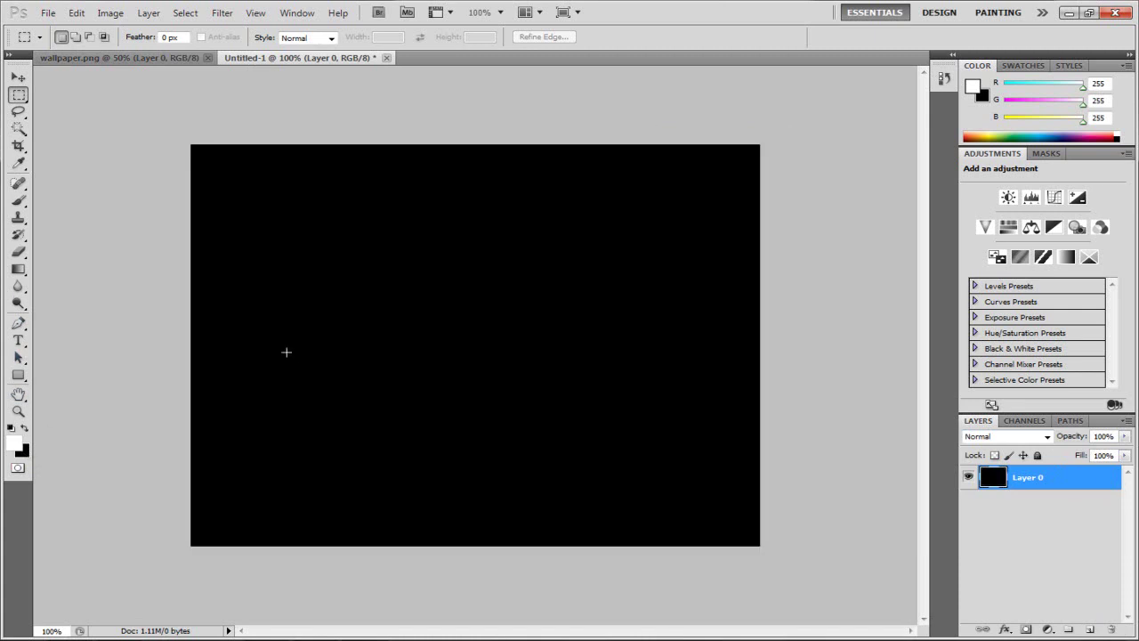
pyautogui.click(25, 452)
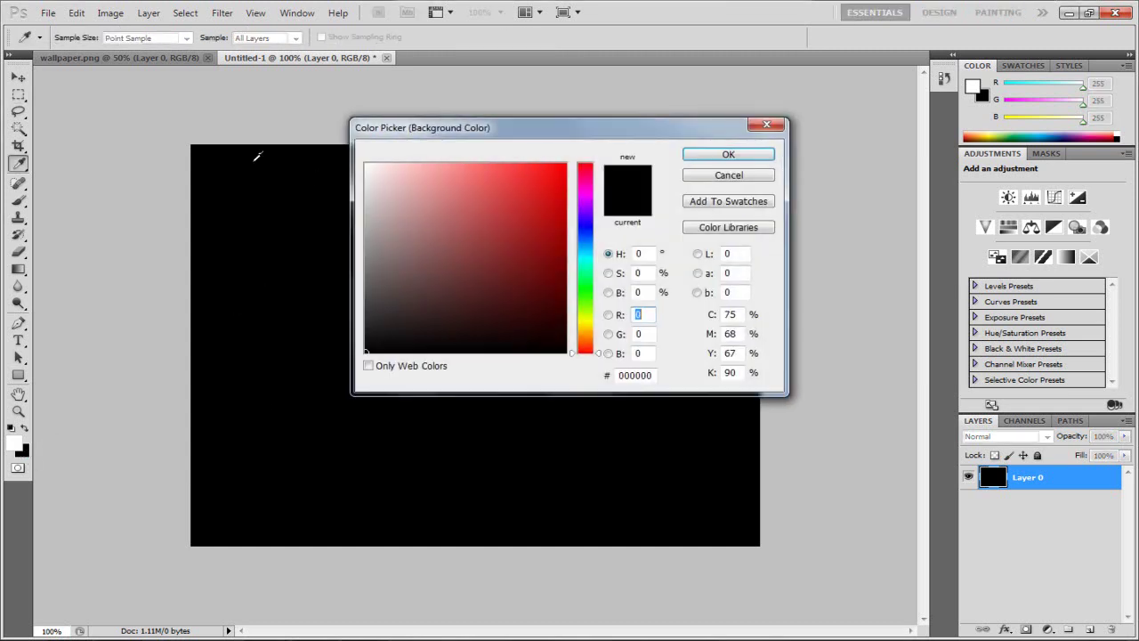
pyautogui.click(729, 176)
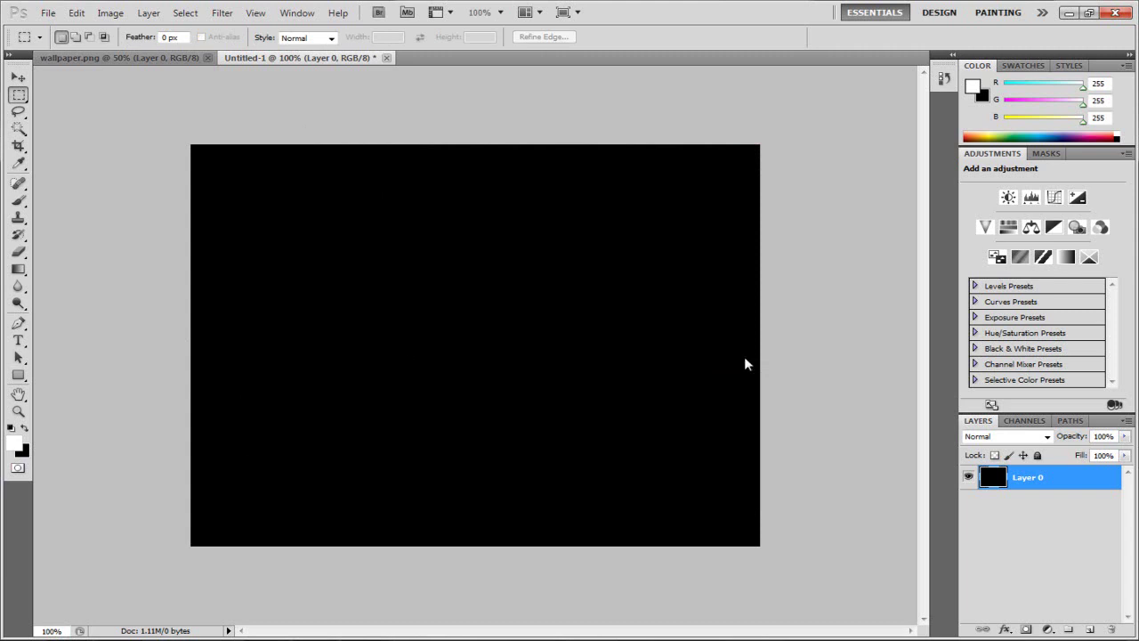
# Add the text "PURECREATIVEDESIGNS" in white REBOARD at 63 pt on the black canvas.
pyautogui.keyDown('ctrl'); pyautogui.click(1051, 485); pyautogui.keyUp('ctrl')
pyautogui.click(1033, 484)
pyautogui.click(18, 340)
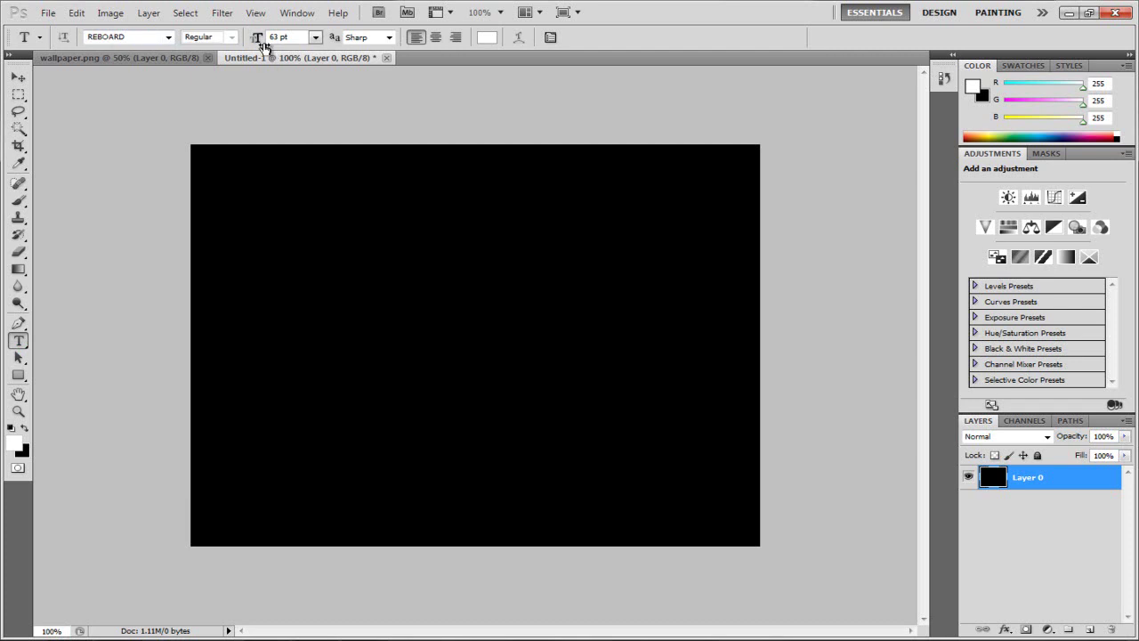
pyautogui.click(488, 357)
pyautogui.click(267, 361)
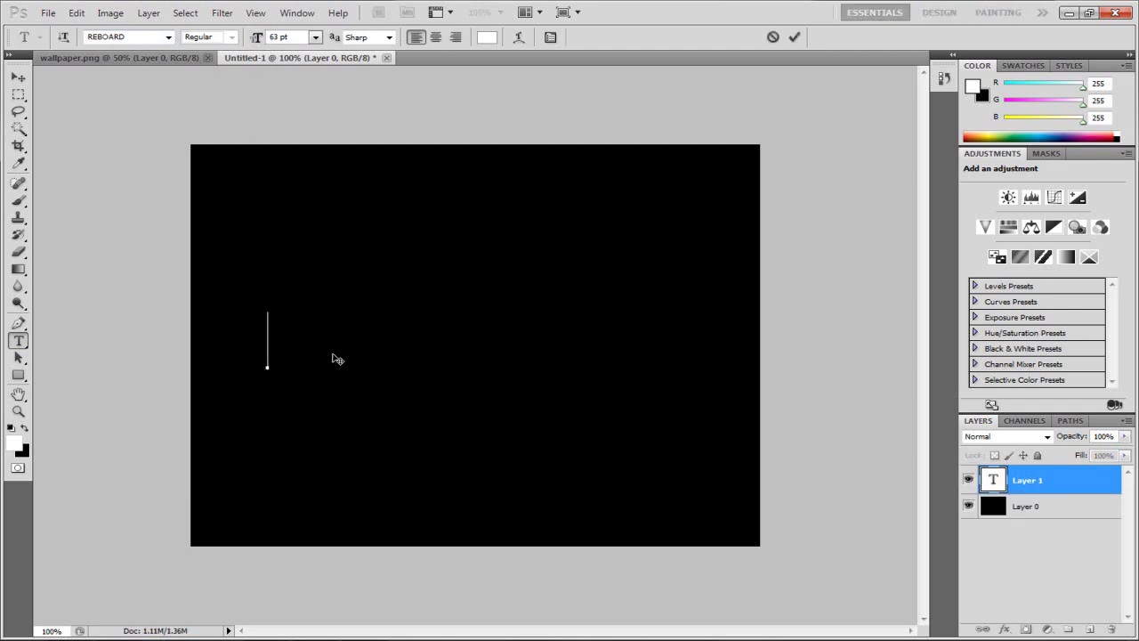
pyautogui.write('PURE')
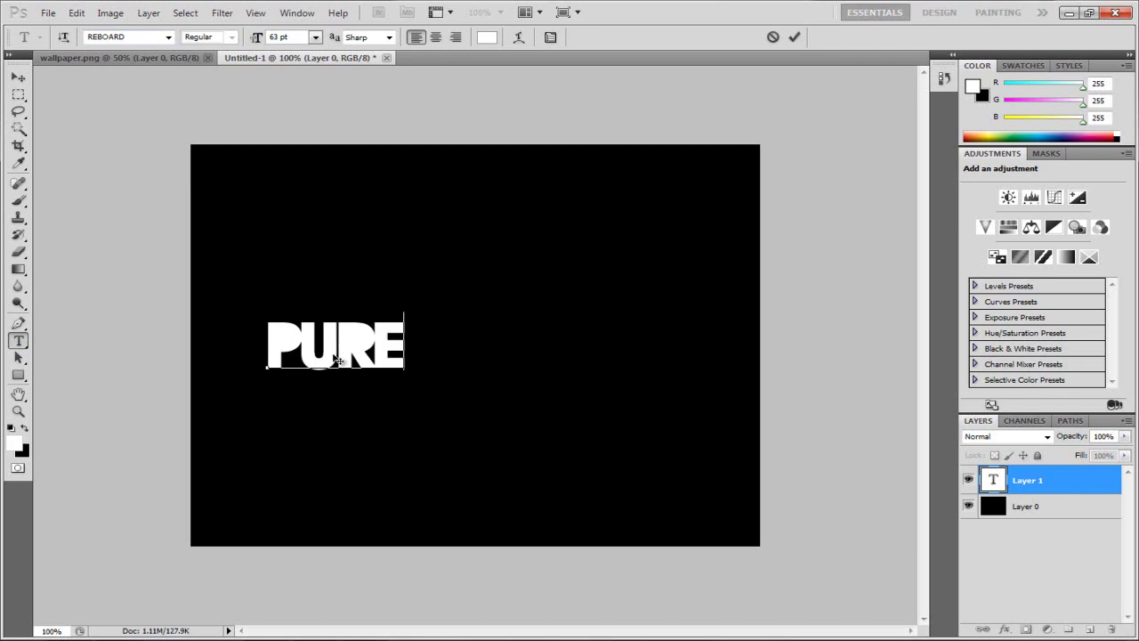
pyautogui.write('CREATIVEDESIGN')
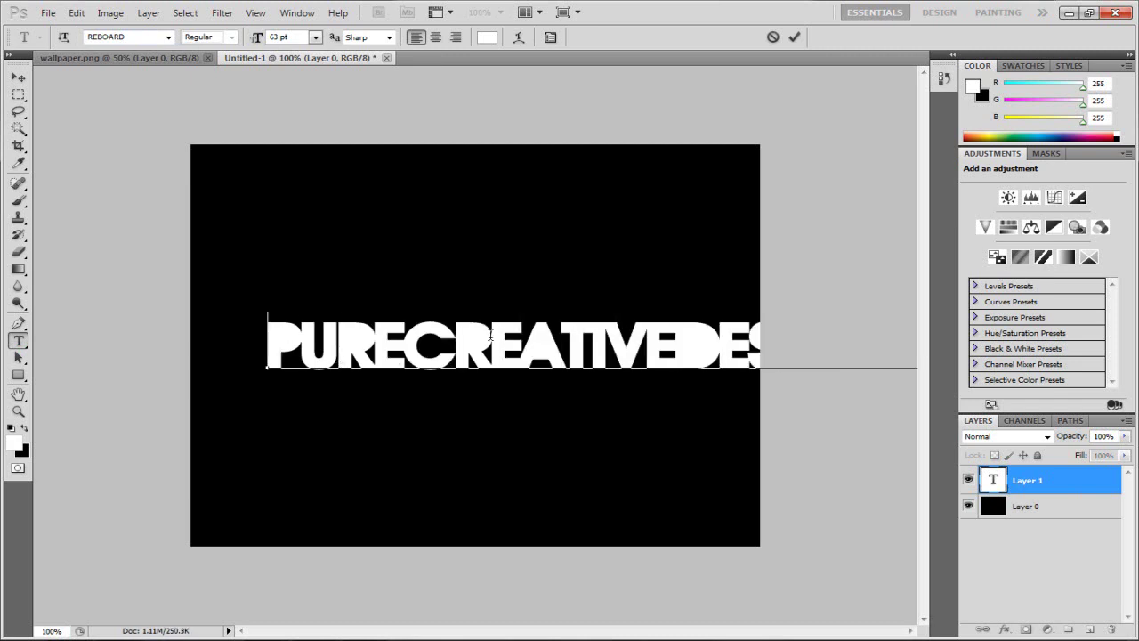
# Reduce the size of the whole PURECREATIVEDESIGNS text to 46 pt.
pyautogui.hotkey('ctrl', 'a')
pyautogui.moveTo(256, 37)
pyautogui.mouseDown()
pyautogui.moveTo(236, 45)
pyautogui.moveTo(251, 46)
pyautogui.mouseUp()
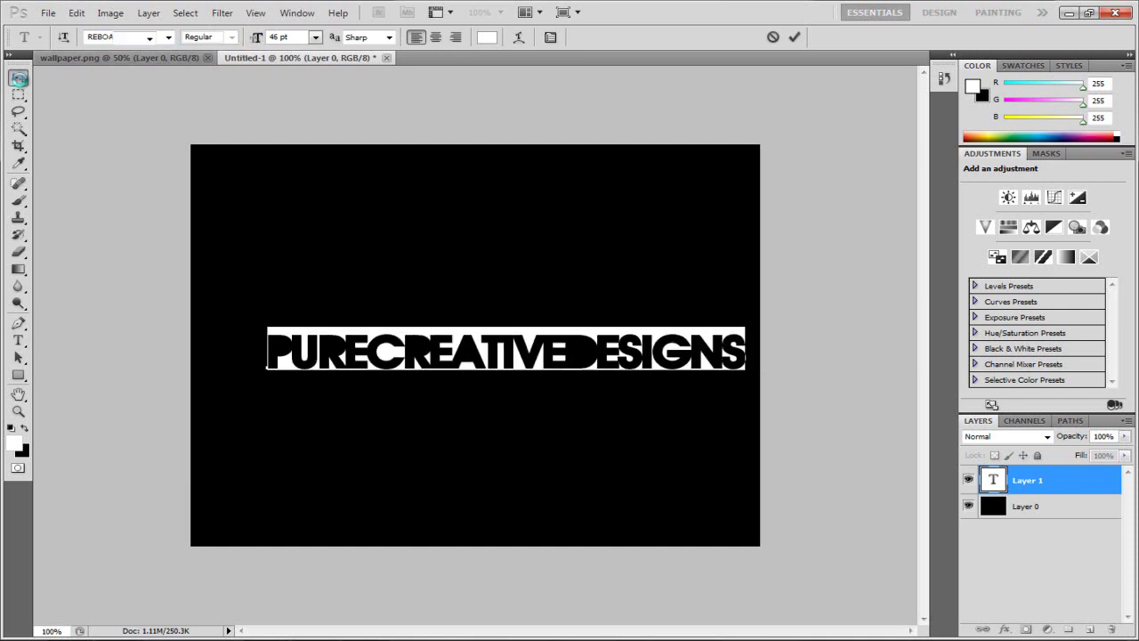
pyautogui.click(20, 80)
# Move the text up to the middle of the canvas and nudge it sideways to center it horizontally.
pyautogui.moveTo(513, 356); pyautogui.dragTo(486, 322)
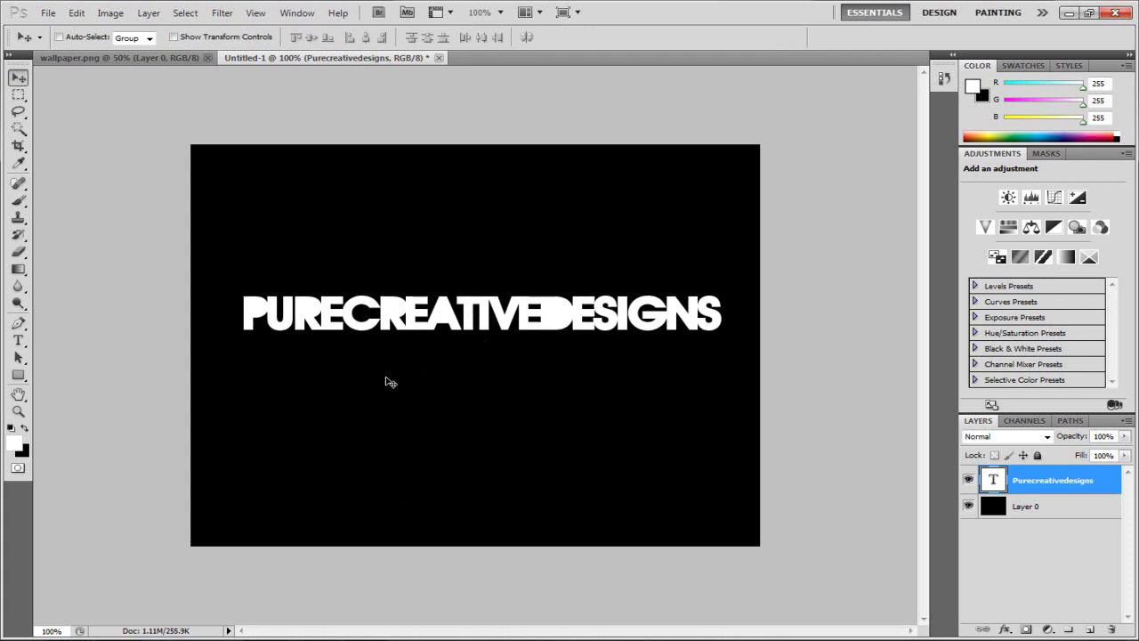
pyautogui.press('Left')
pyautogui.press('Left')
pyautogui.press('Left')
pyautogui.press('Left')
pyautogui.press('Right')
pyautogui.press('Right')
pyautogui.press('Right')
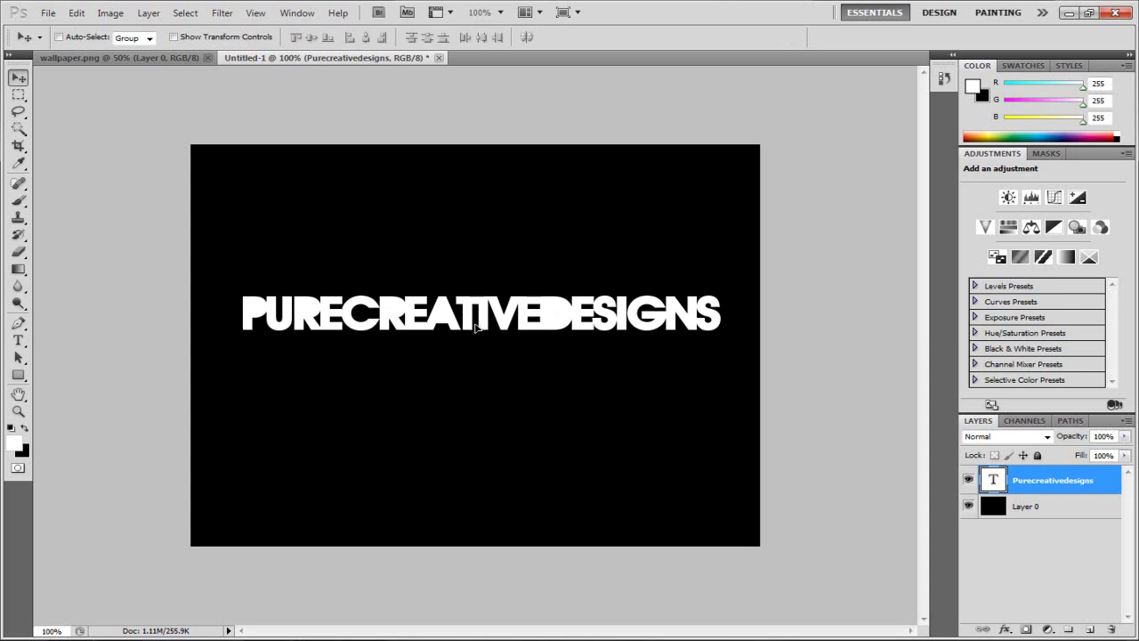
# Duplicate the Purecreativedesigns text layer and place the copy directly beneath the original text.
pyautogui.moveTo(475, 329); pyautogui.dragTo(475, 374)
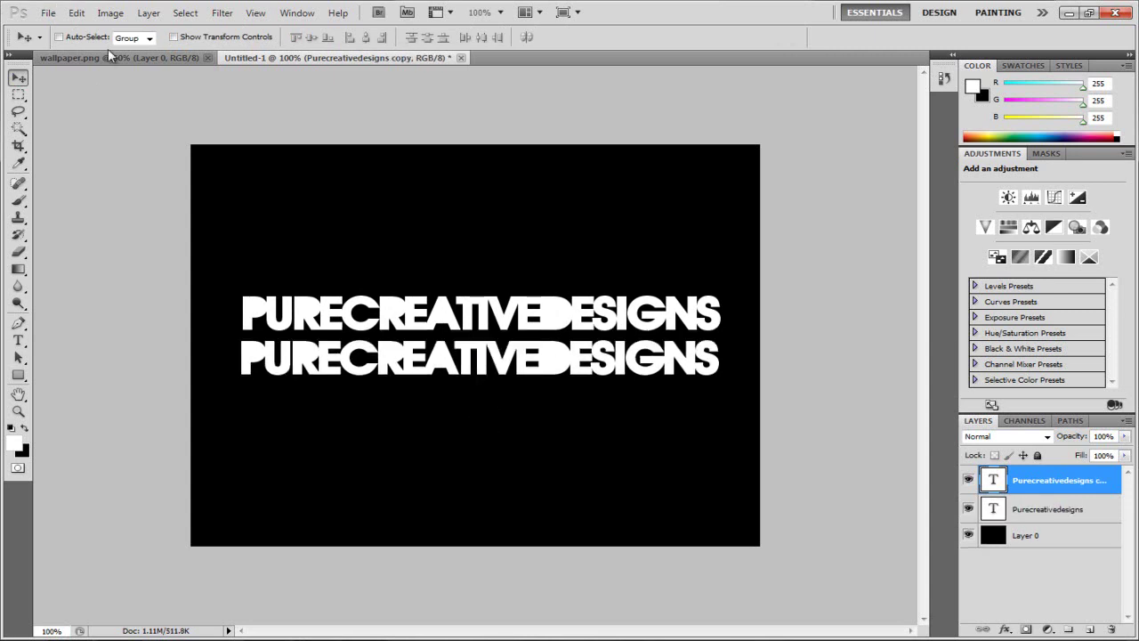
pyautogui.hotkey('ctrl', 'z')
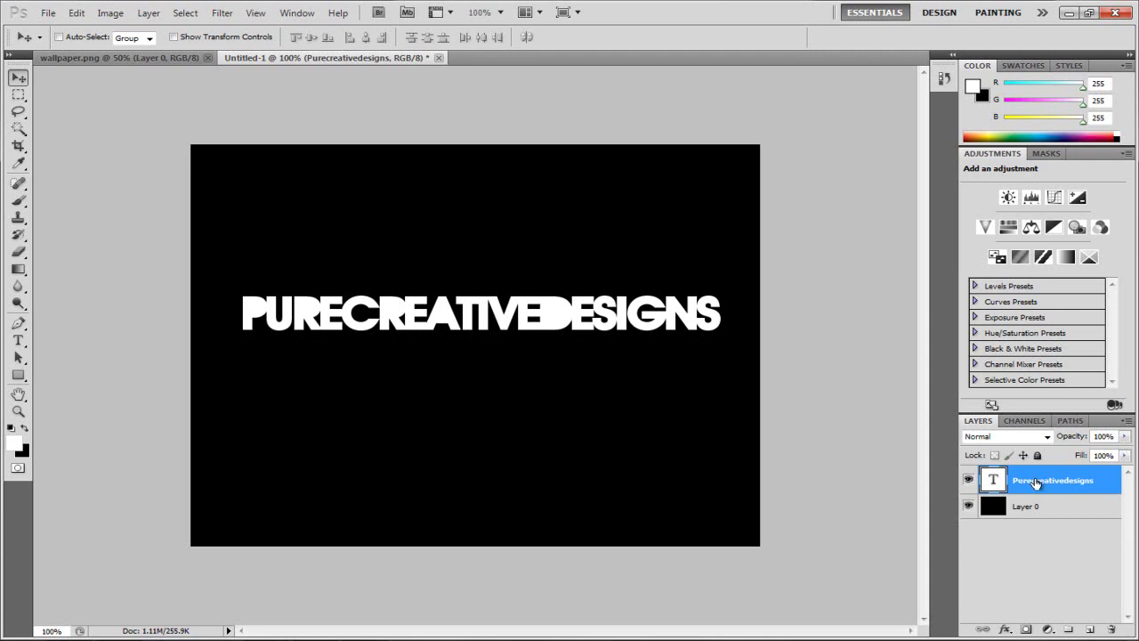
pyautogui.rightClick(1025, 481)
pyautogui.click(1050, 89)
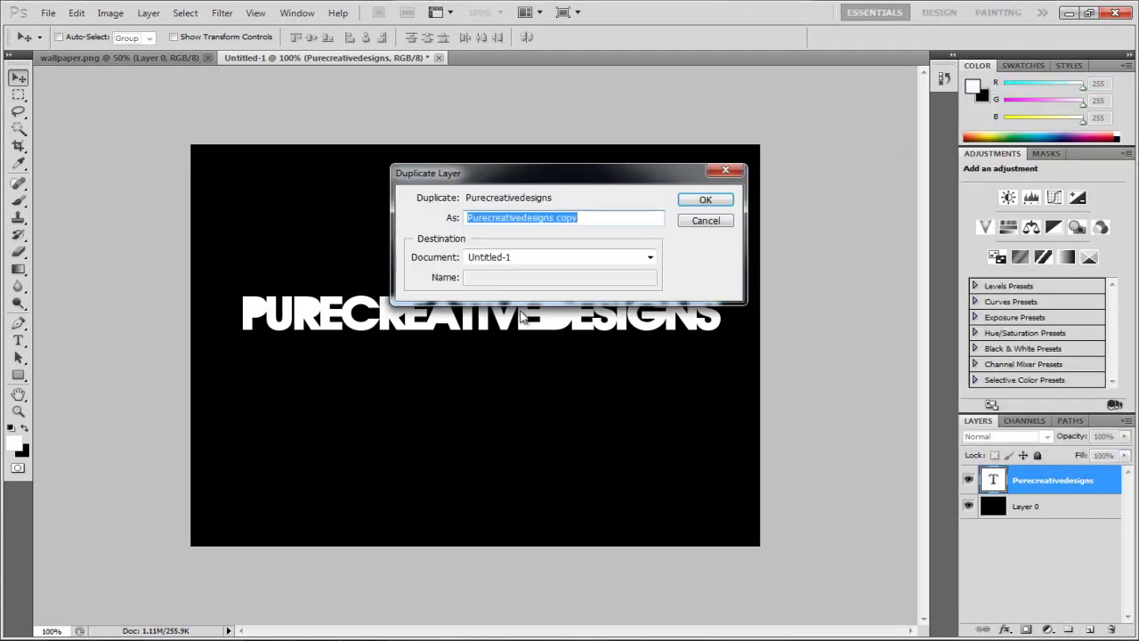
pyautogui.click(723, 199)
pyautogui.moveTo(442, 322); pyautogui.dragTo(444, 358)
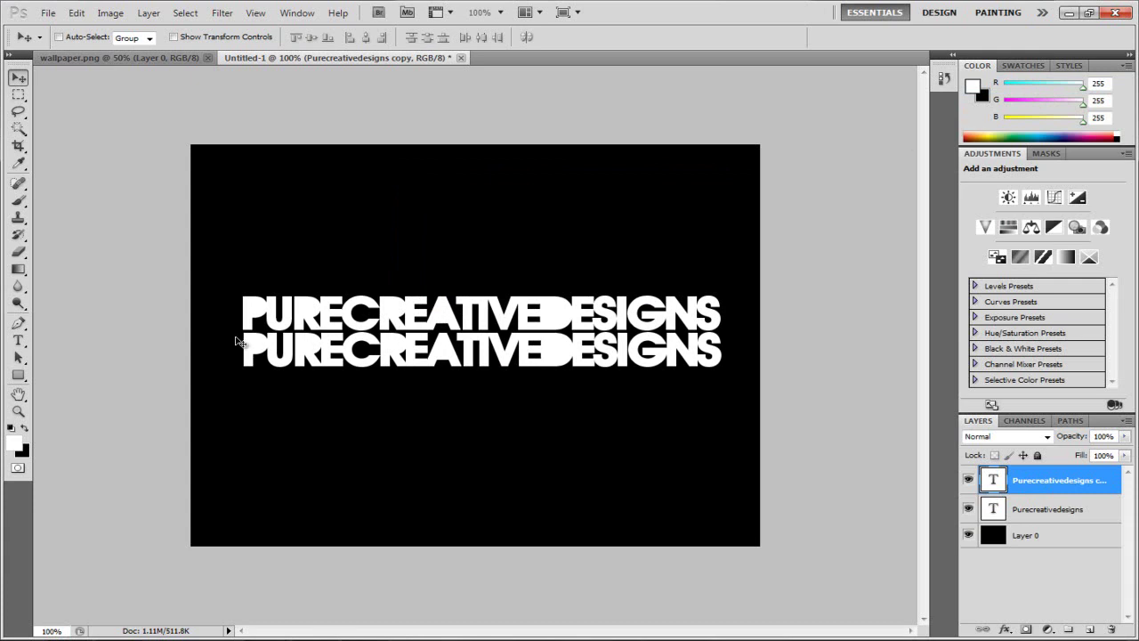
# Flip the copied text layer vertically to make a mirror image of the original.
pyautogui.click(76, 12)
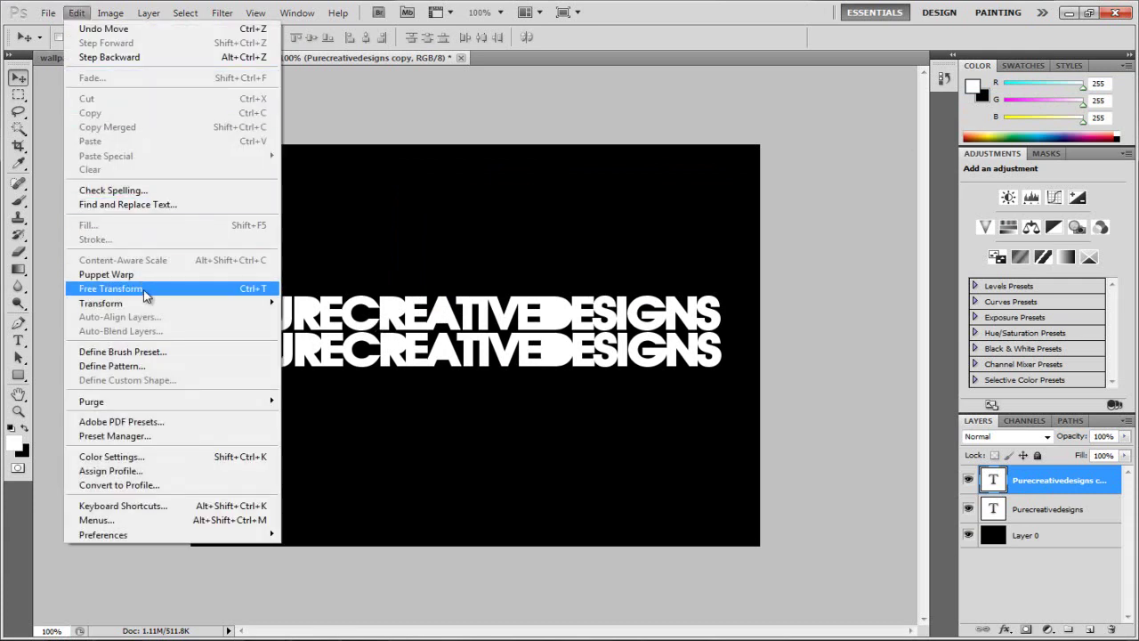
pyautogui.moveTo(150, 304)
pyautogui.click(331, 479)
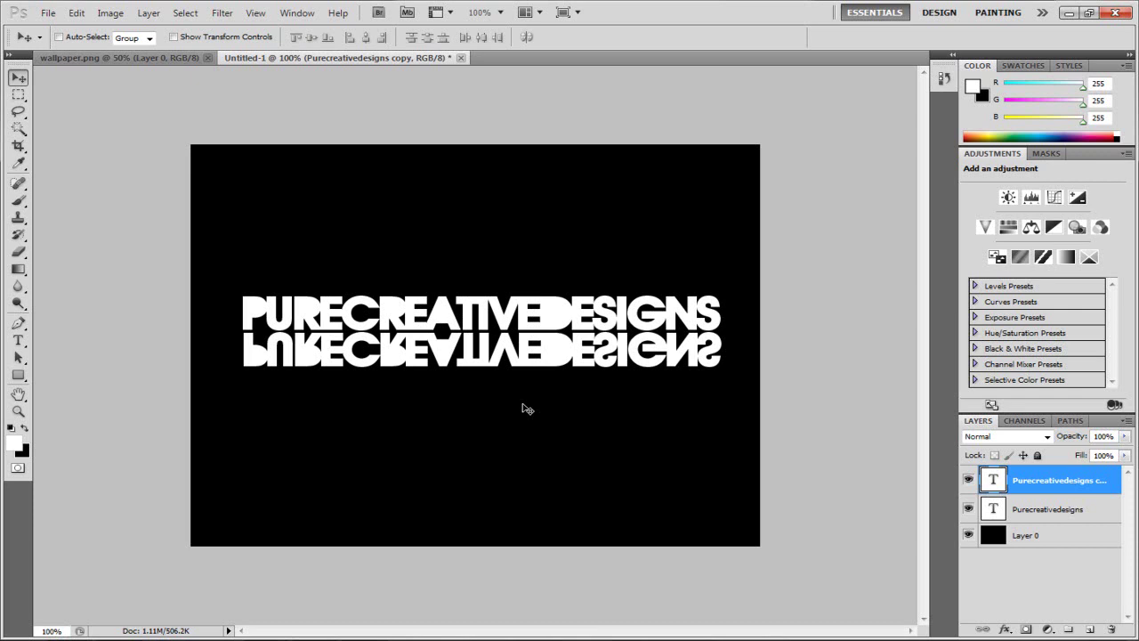
# Nudge the flipped text vertically until it sits just below the original with only a thin gap between them.
pyautogui.press('Up')
pyautogui.press('Up')
pyautogui.press('Up')
pyautogui.press('Up')
pyautogui.press('Up')
pyautogui.press('Up')
pyautogui.press('Up')
pyautogui.press('Up')
pyautogui.press('Up')
pyautogui.press('Up')
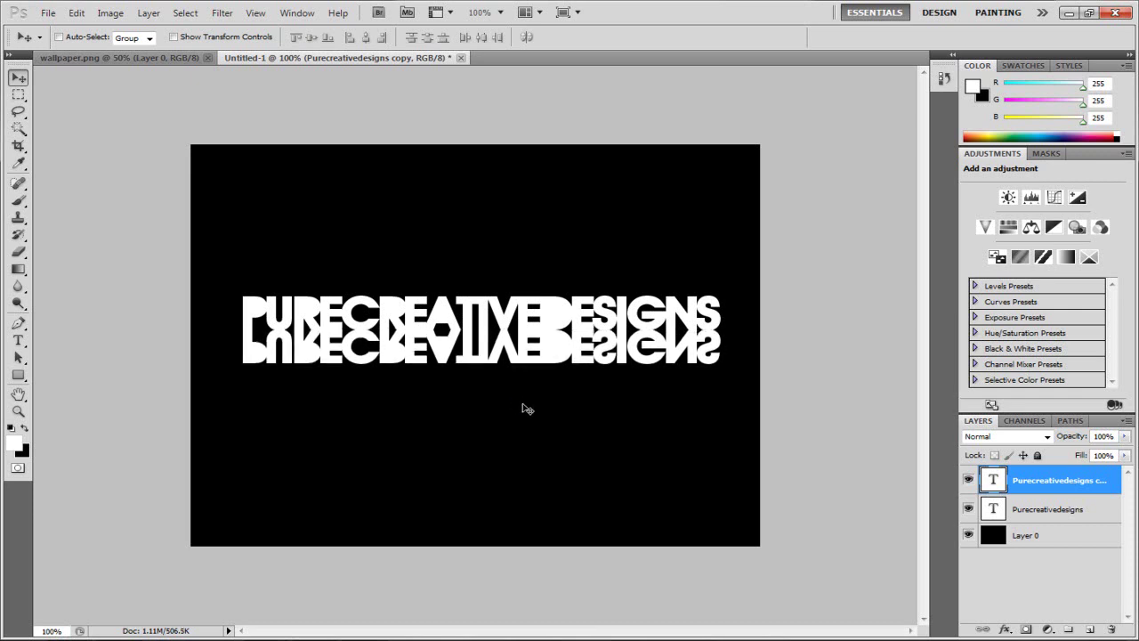
pyautogui.press('Down')
pyautogui.press('Down')
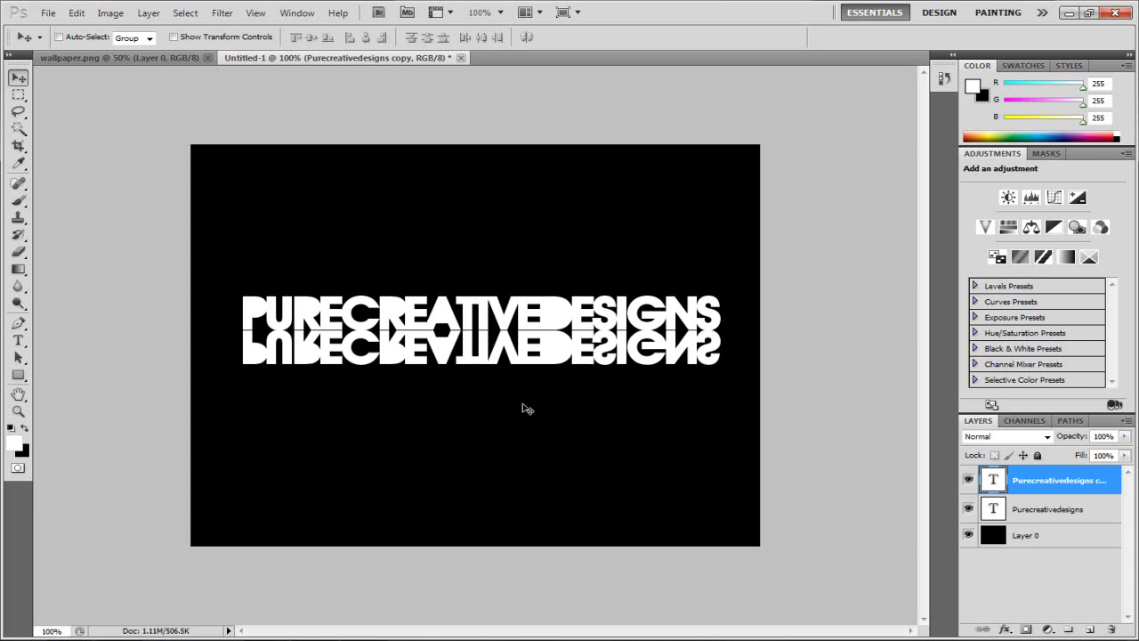
pyautogui.press('Down')
pyautogui.press('Down')
pyautogui.press('Down')
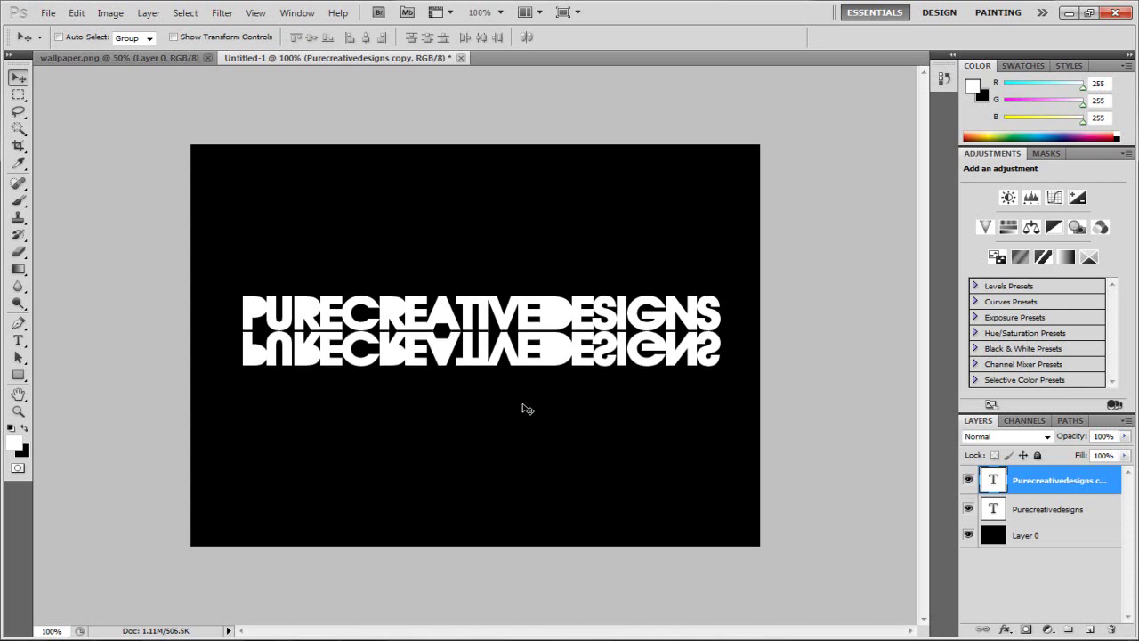
pyautogui.hotkey('ctrl', 'z')
pyautogui.hotkey('ctrl', 'z')
# Rasterize the flipped text copy layer so that it can be erased.
pyautogui.click(19, 253)
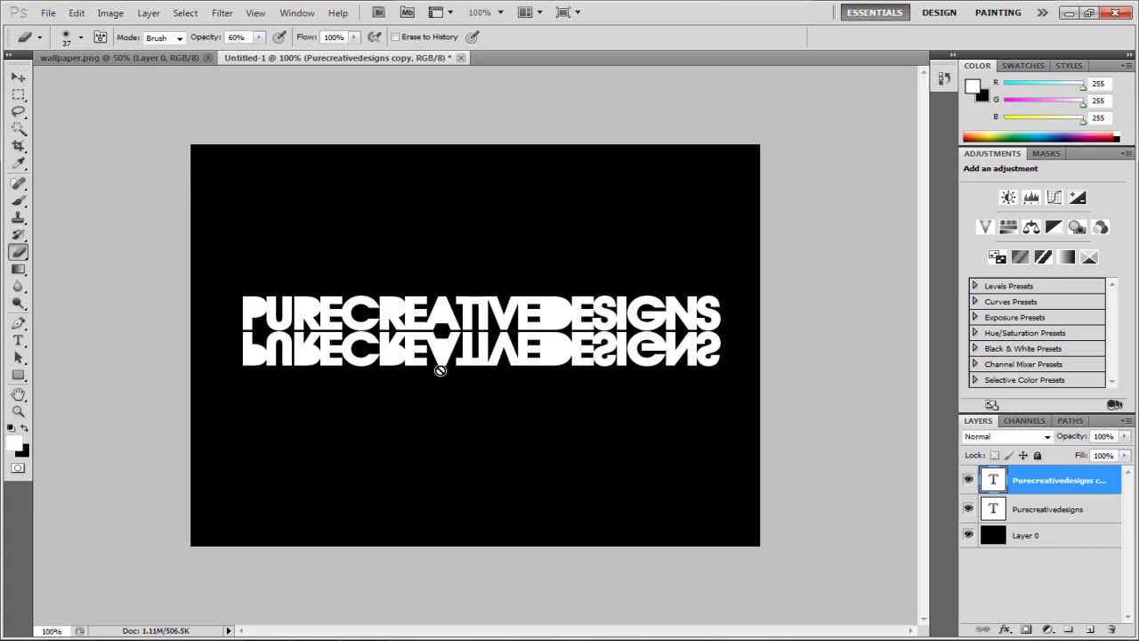
pyautogui.rightClick(1053, 485)
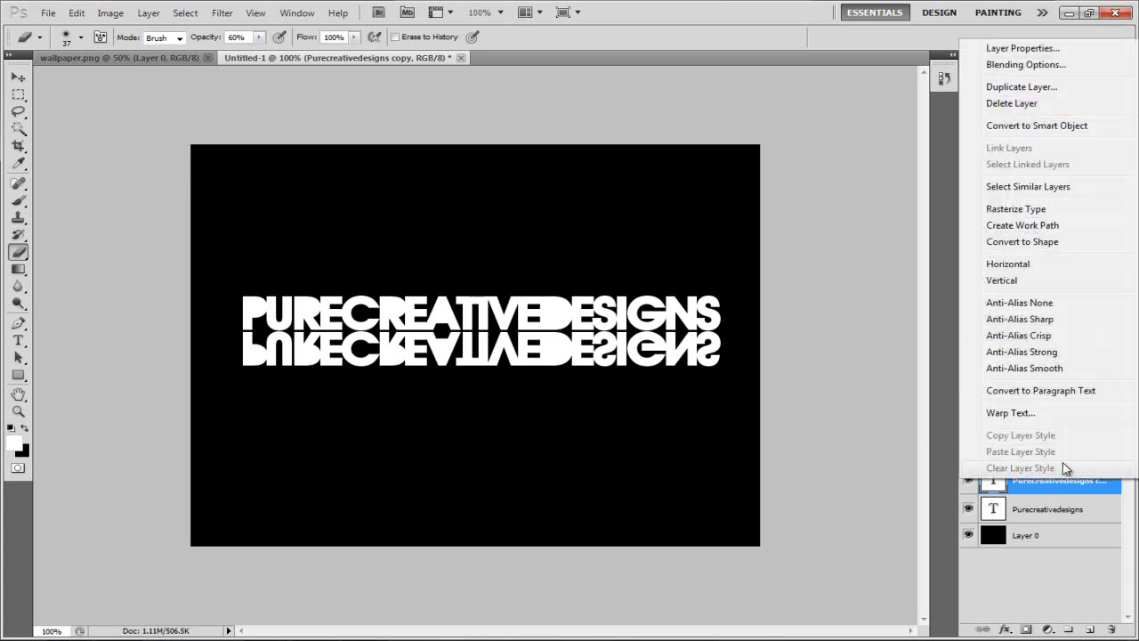
pyautogui.click(1029, 211)
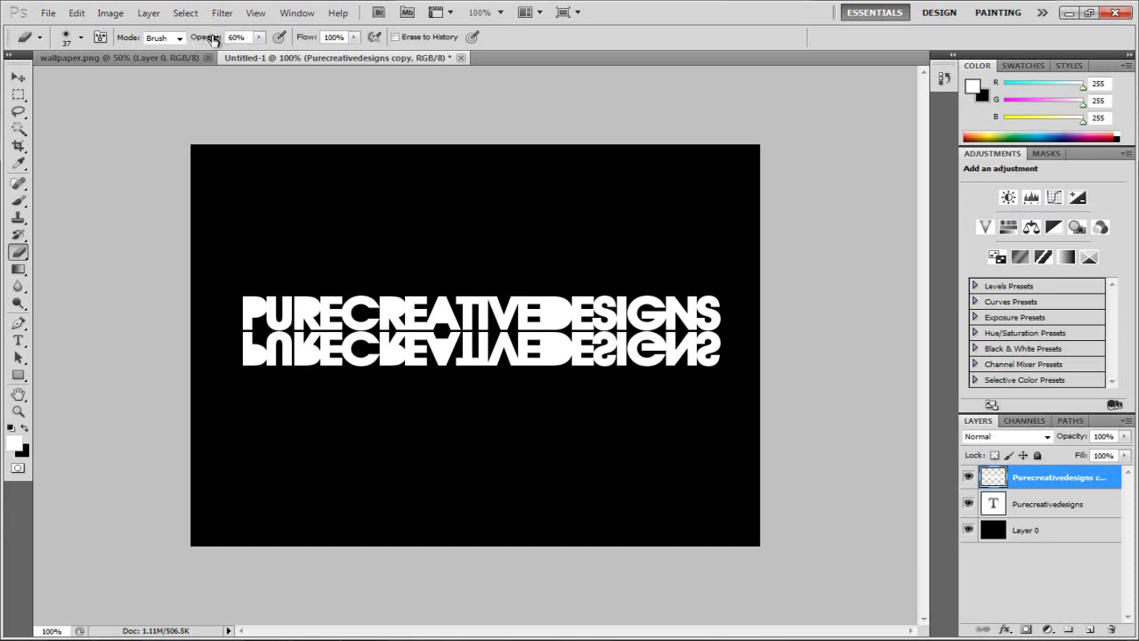
# Fade the flipped text into a dim reflection using a 37 px soft Eraser, first at 60% and again at 66% opacity.
pyautogui.click(81, 37)
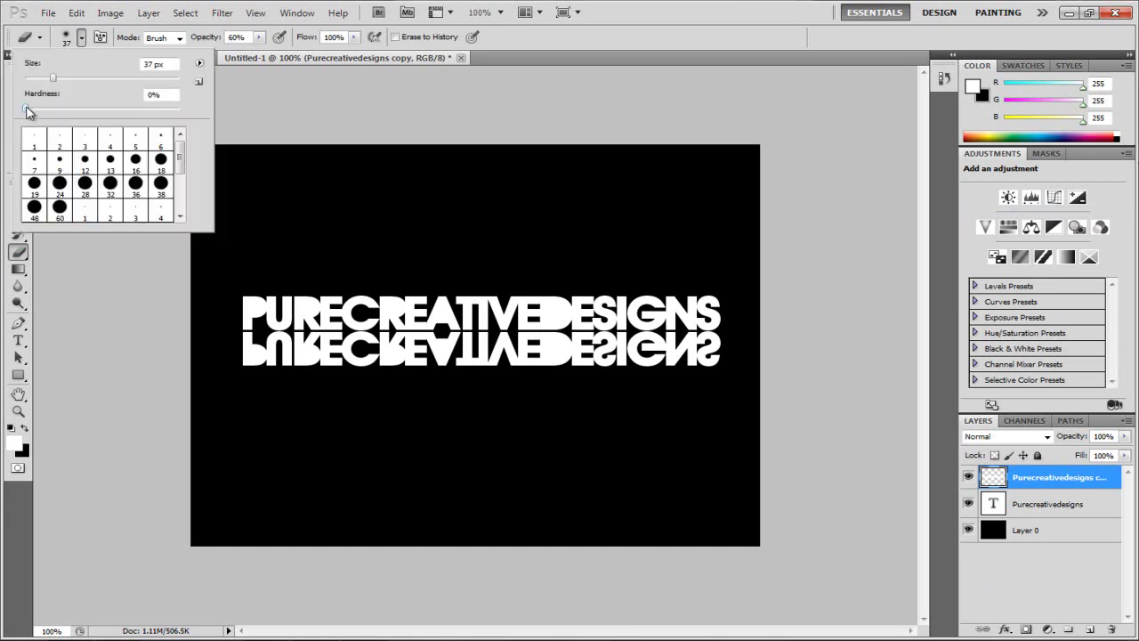
pyautogui.click(297, 111)
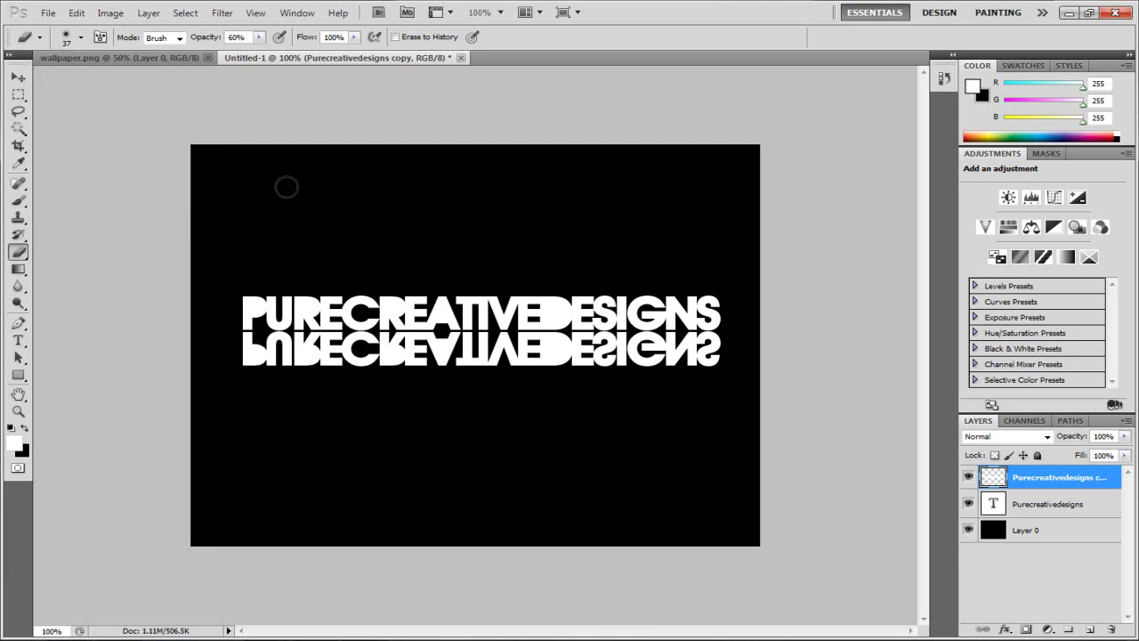
pyautogui.moveTo(256, 374)
pyautogui.mouseDown()
pyautogui.moveTo(397, 363)
pyautogui.moveTo(440, 377)
pyautogui.moveTo(781, 371)
pyautogui.moveTo(642, 354)
pyautogui.moveTo(659, 344)
pyautogui.moveTo(761, 349)
pyautogui.moveTo(671, 342)
pyautogui.moveTo(233, 345)
pyautogui.mouseUp()
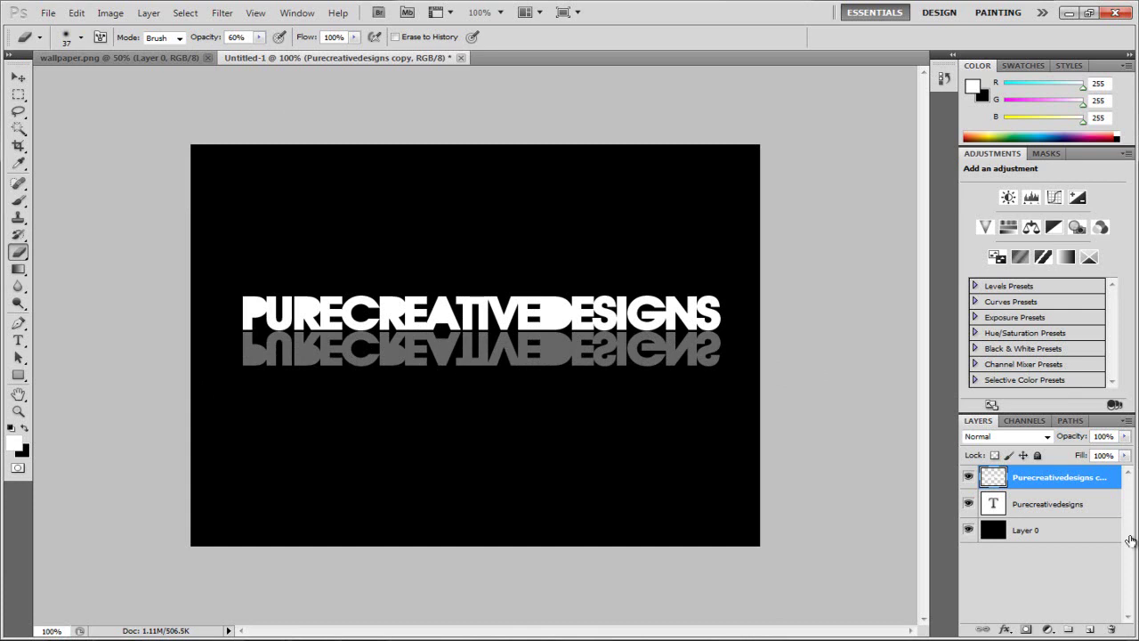
pyautogui.moveTo(212, 43); pyautogui.dragTo(219, 41)
pyautogui.moveTo(237, 361)
pyautogui.mouseDown()
pyautogui.moveTo(411, 374)
pyautogui.moveTo(342, 374)
pyautogui.moveTo(756, 371)
pyautogui.mouseUp()
pyautogui.moveTo(440, 374)
pyautogui.mouseDown()
pyautogui.moveTo(302, 364)
pyautogui.moveTo(614, 347)
pyautogui.moveTo(549, 334)
pyautogui.moveTo(529, 366)
pyautogui.mouseUp()
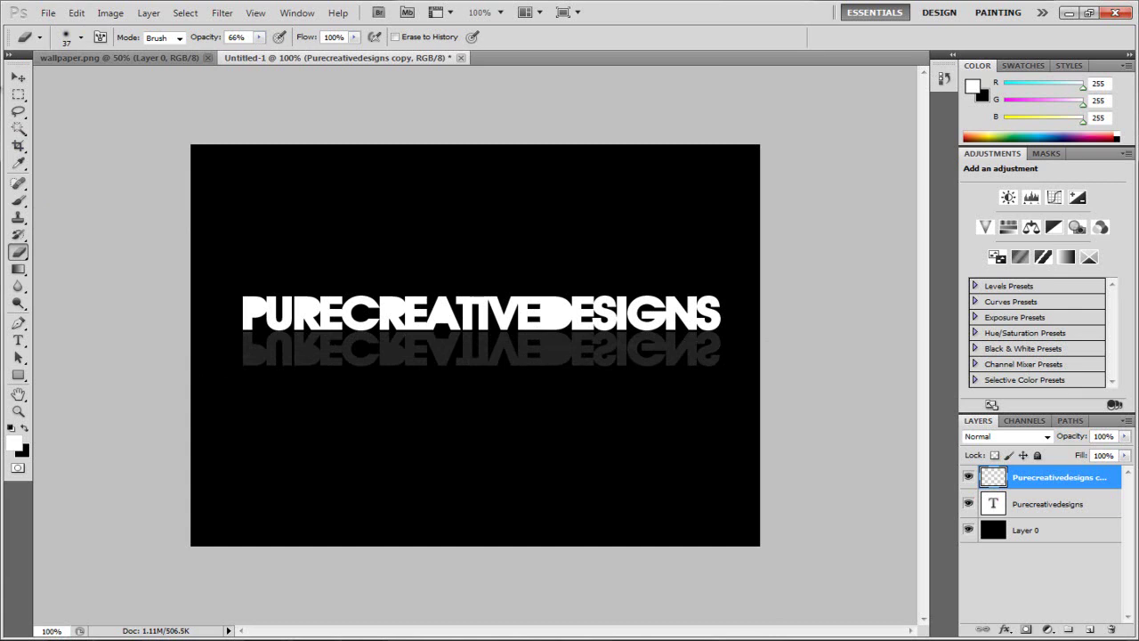
pyautogui.click(19, 79)
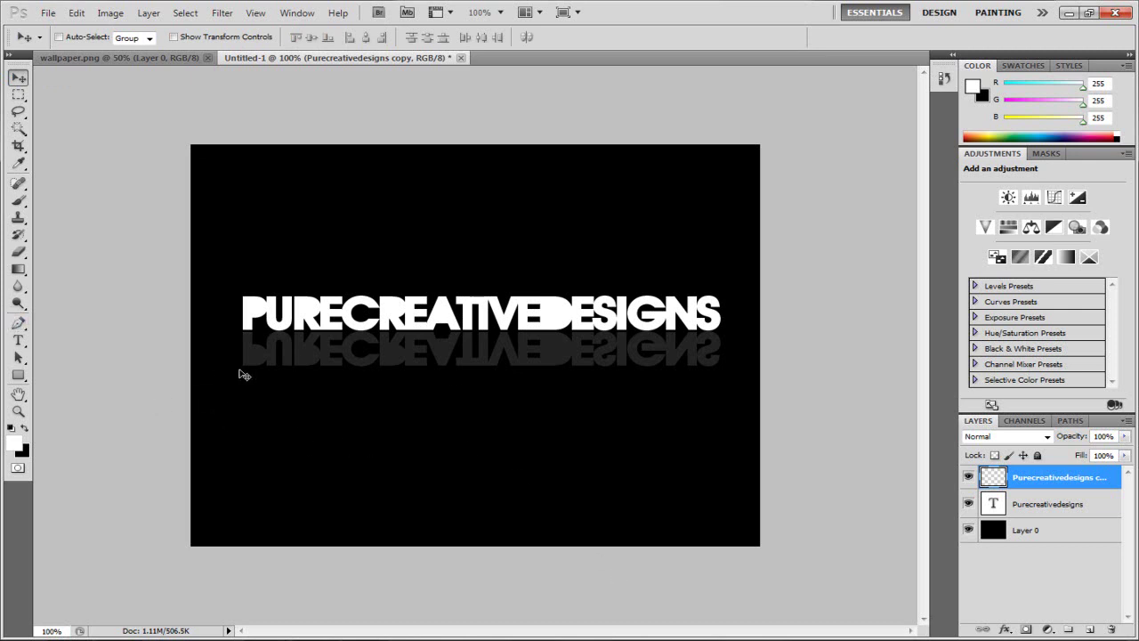
# Add a new layer and draw a wavy Pen path across the full width of the white text, working at 150% zoom.
pyautogui.click(1090, 630)
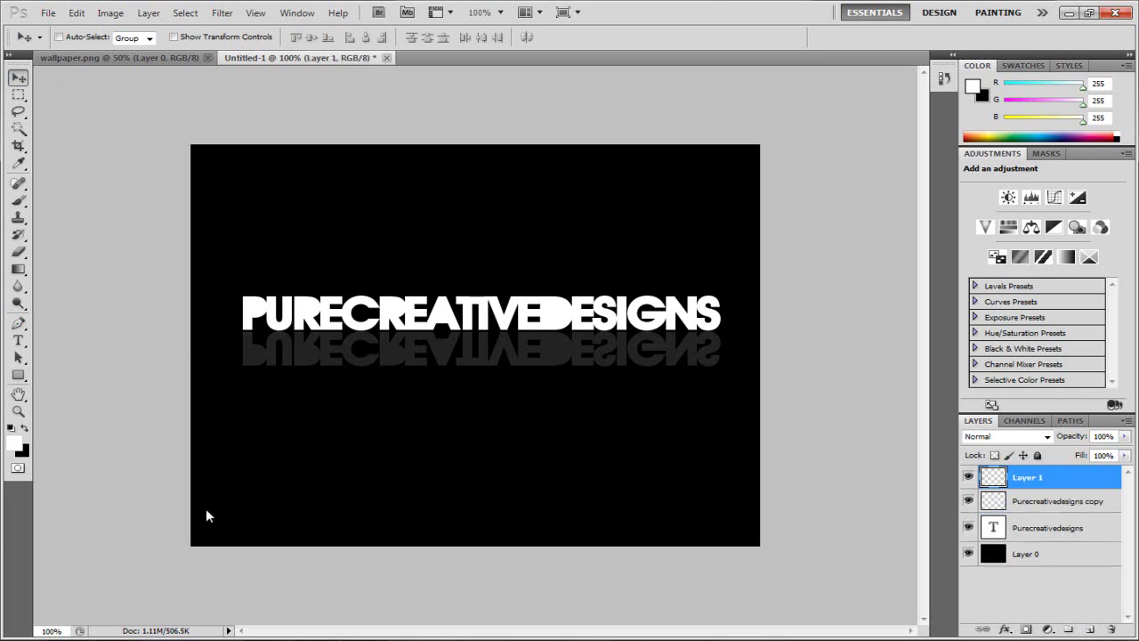
pyautogui.click(18, 324)
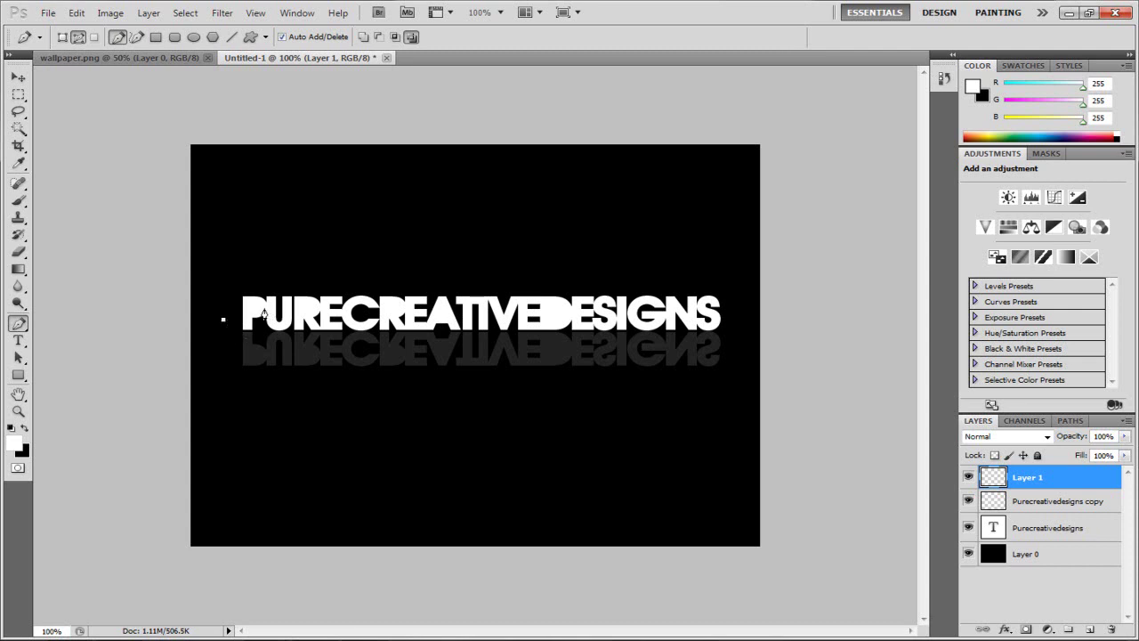
pyautogui.moveTo(279, 315); pyautogui.dragTo(329, 326)
pyautogui.click(495, 13)
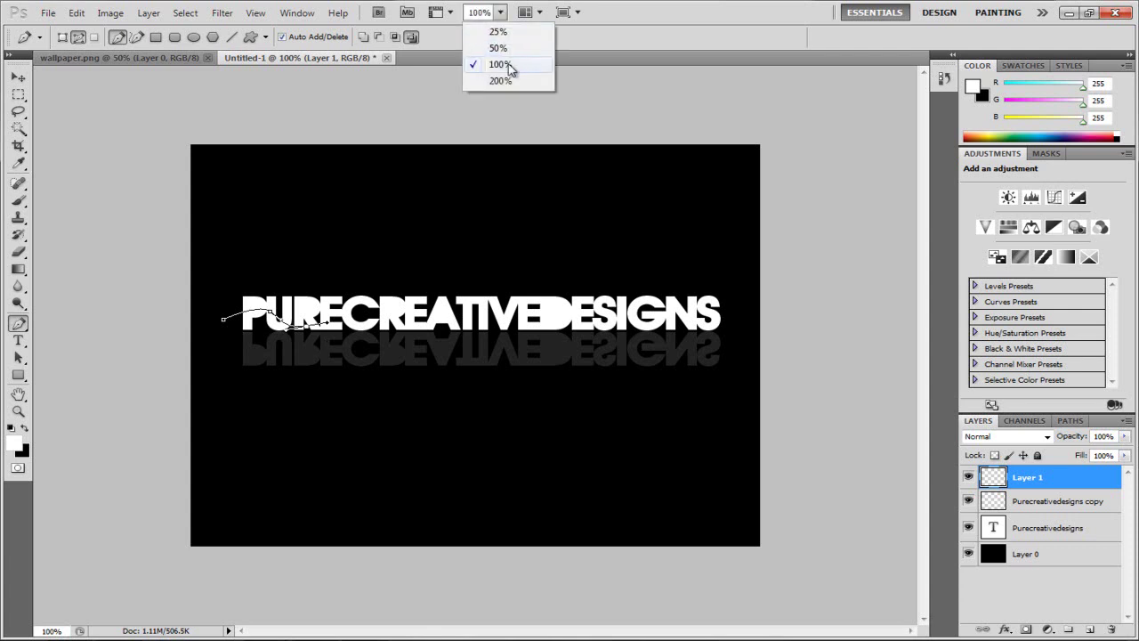
pyautogui.click(501, 79)
pyautogui.click(493, 13)
pyautogui.write('150')
pyautogui.press('Return')
pyautogui.click(265, 306)
pyautogui.click(291, 304)
pyautogui.click(317, 301)
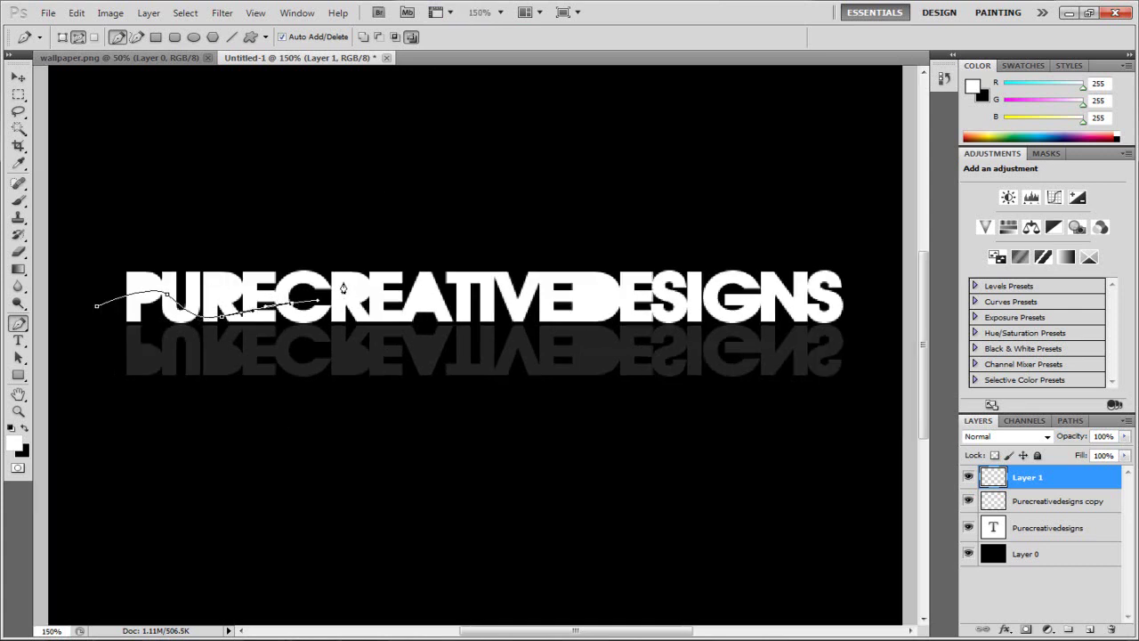
pyautogui.moveTo(351, 280); pyautogui.dragTo(370, 268)
pyautogui.moveTo(389, 263); pyautogui.dragTo(451, 278)
pyautogui.moveTo(406, 275); pyautogui.dragTo(890, 315)
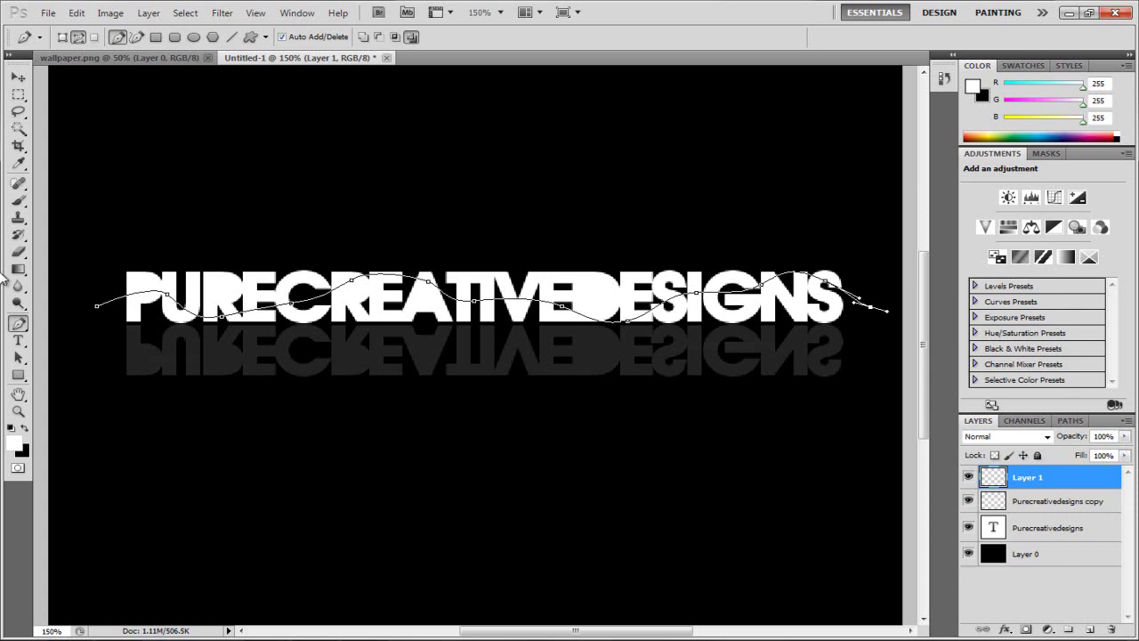
# Check the Brush tool's size and hardness settings, and return to the Pen tool.
pyautogui.click(18, 199)
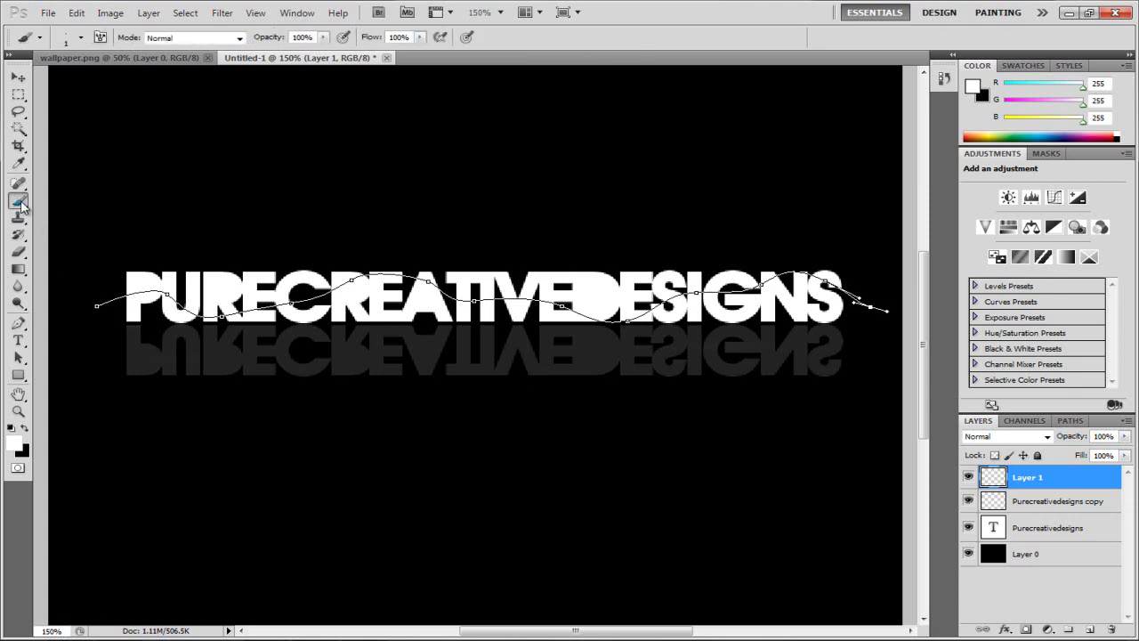
pyautogui.click(80, 37)
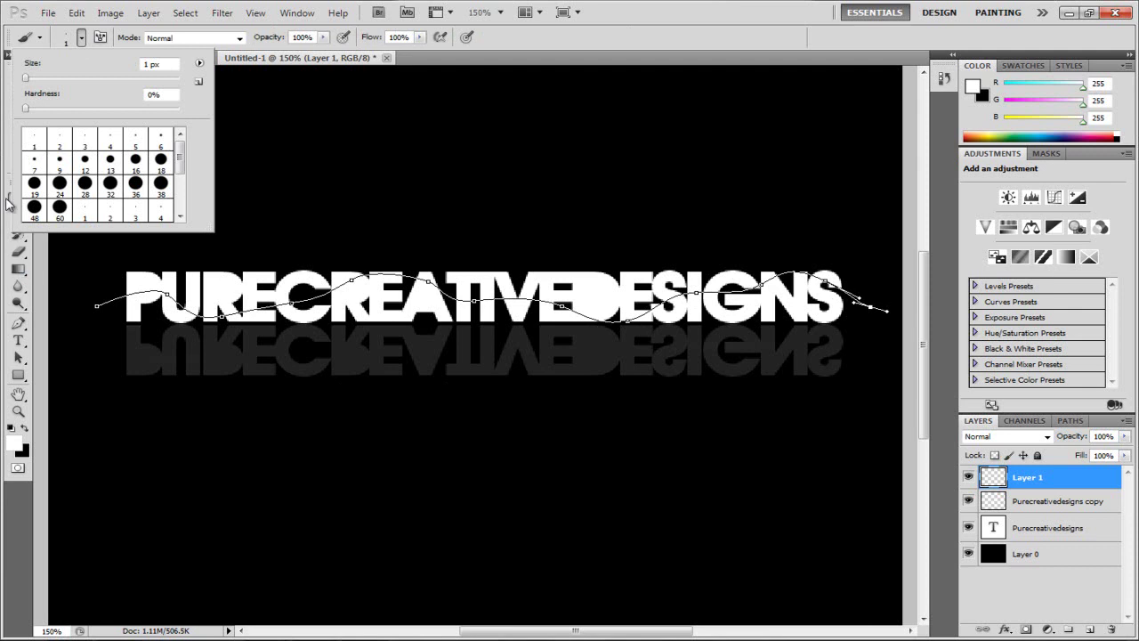
pyautogui.click(10, 203)
pyautogui.click(81, 37)
pyautogui.click(20, 324)
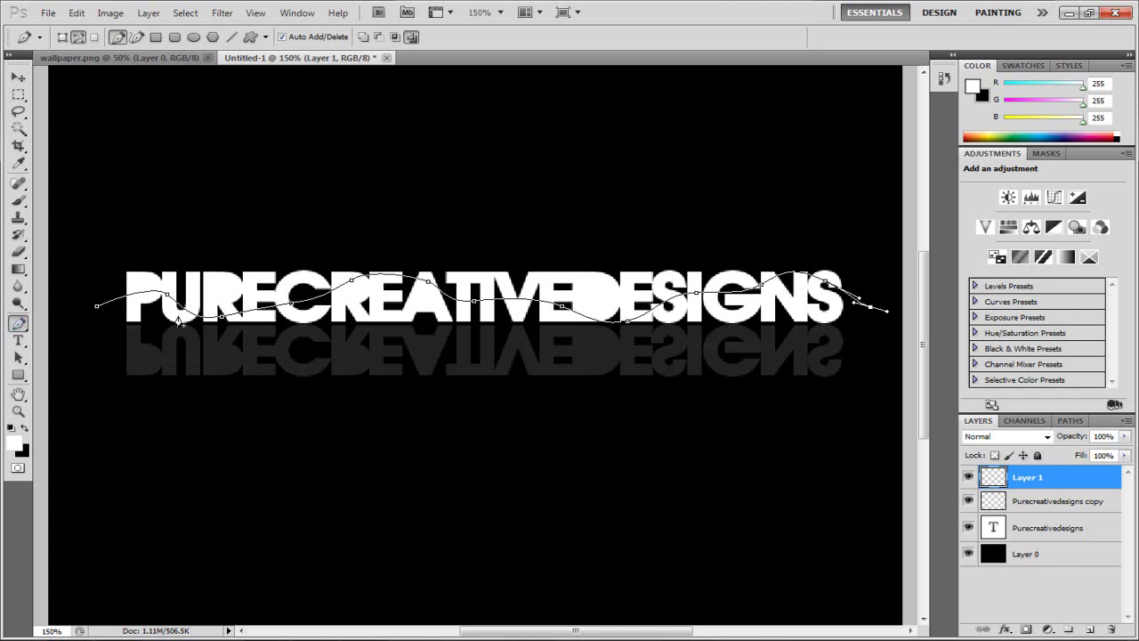
# Stroke the wavy path with the Brush and Simulate Pressure enabled, and delete the path.
pyautogui.rightClick(238, 318)
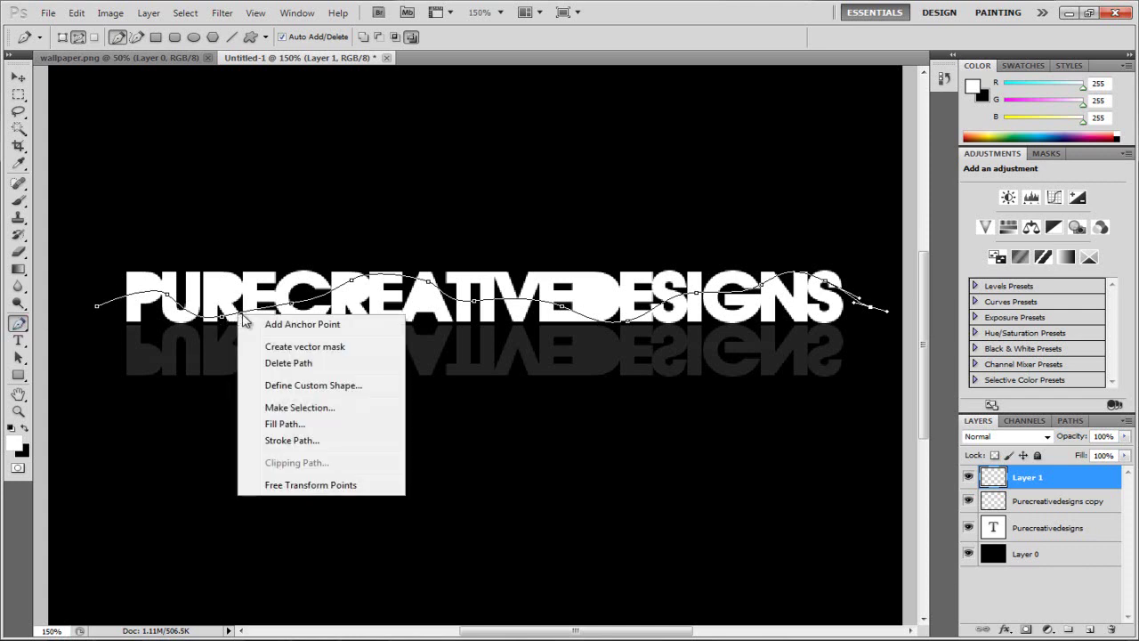
pyautogui.click(290, 442)
pyautogui.moveTo(492, 194); pyautogui.dragTo(372, 173)
pyautogui.click(493, 201)
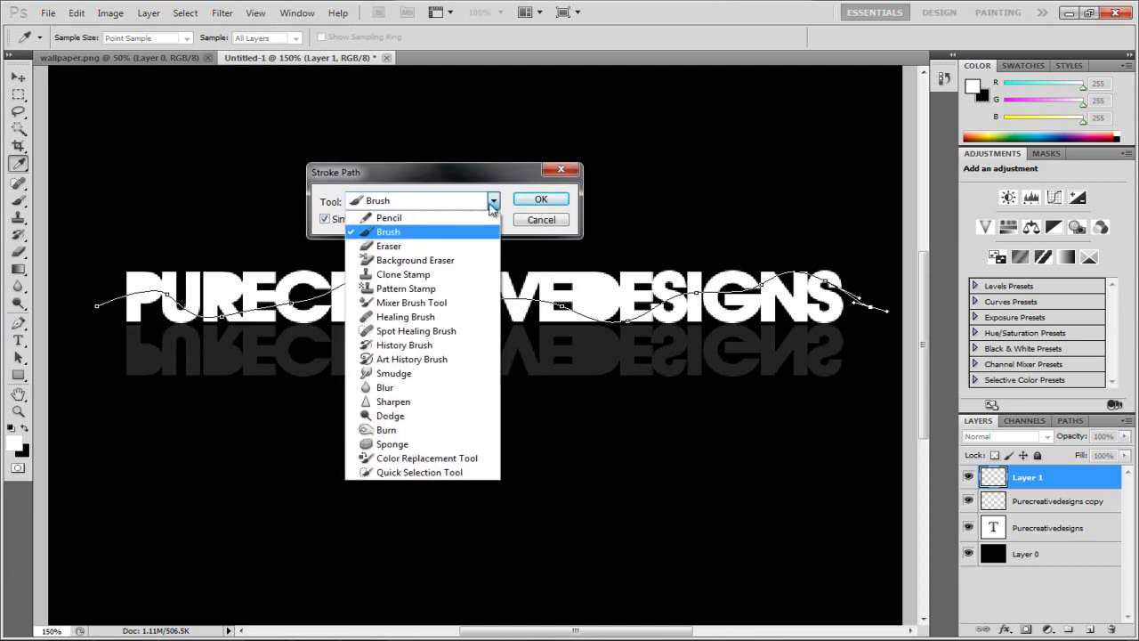
pyautogui.click(405, 234)
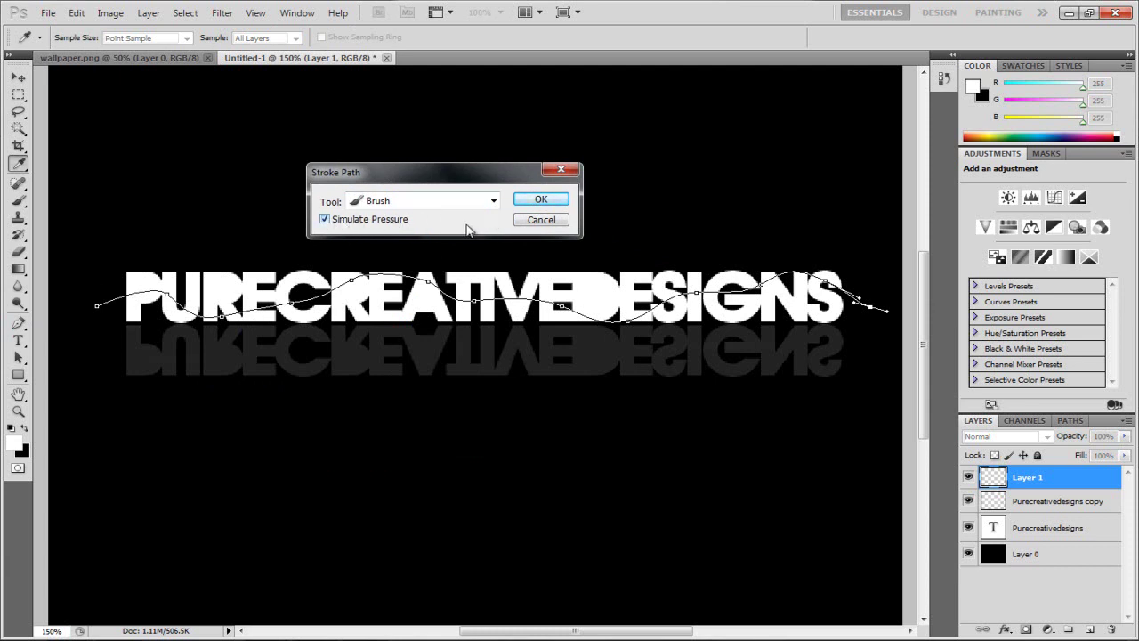
pyautogui.click(541, 199)
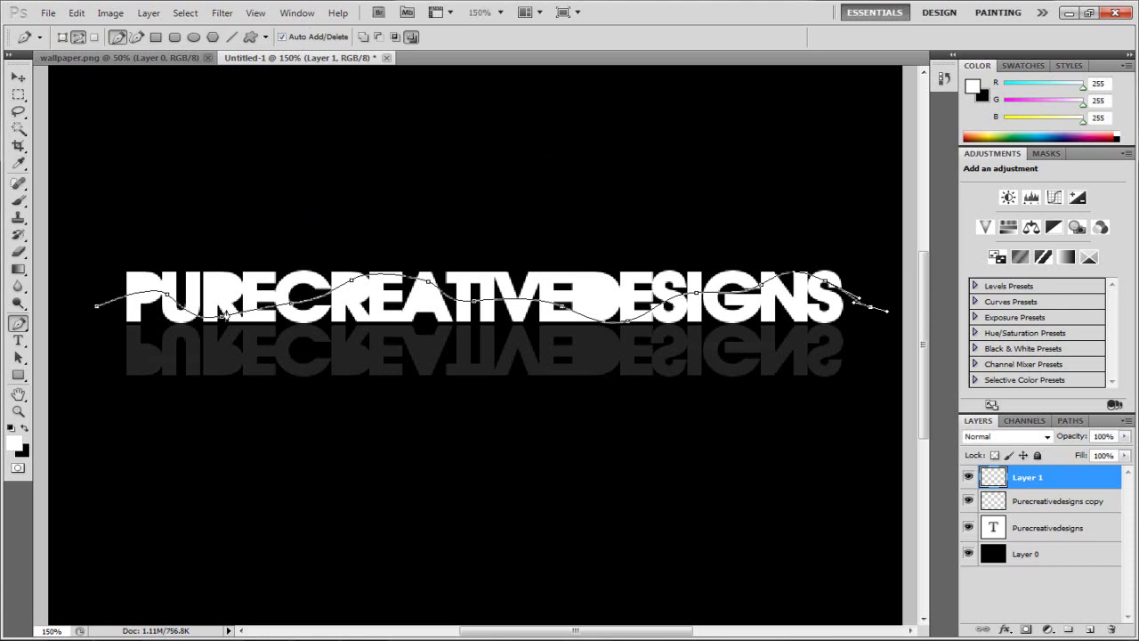
pyautogui.rightClick(325, 304)
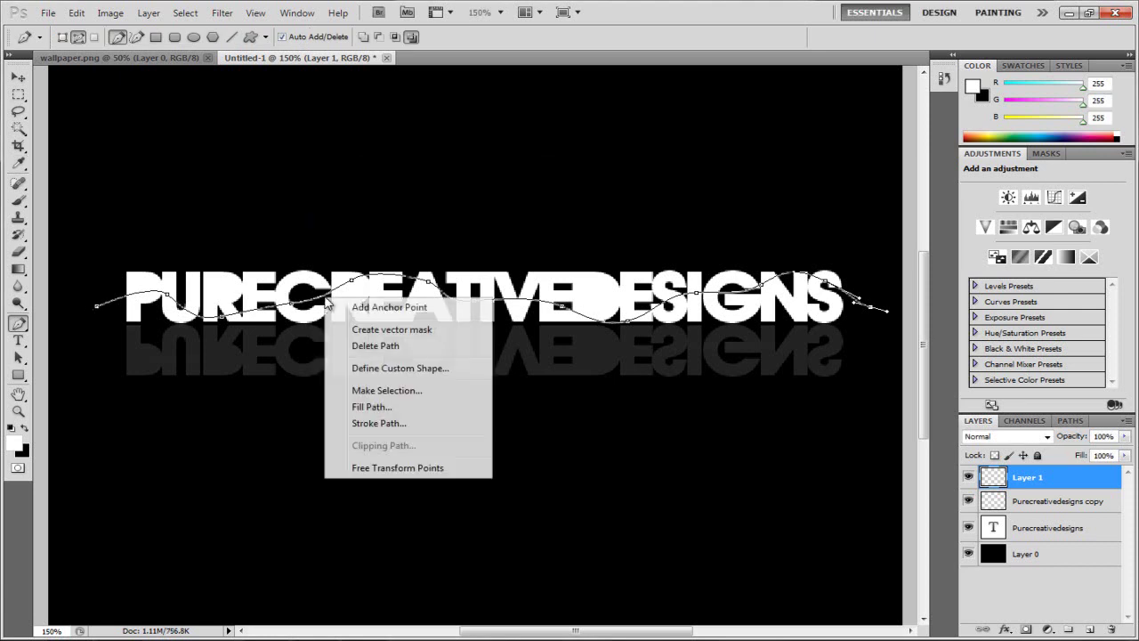
pyautogui.click(380, 347)
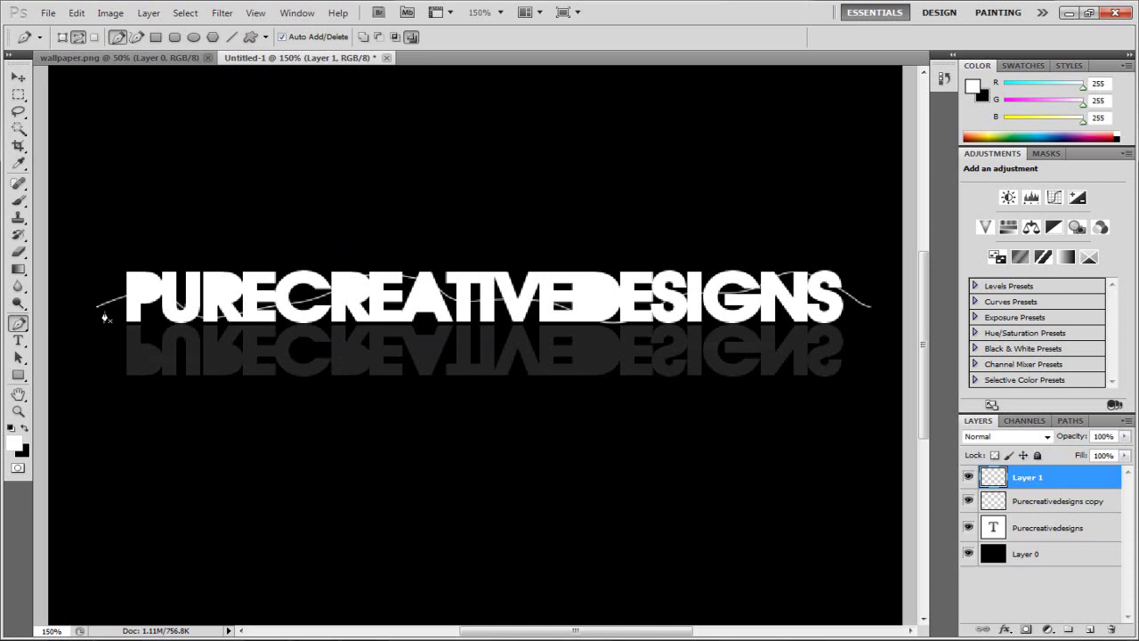
# Examine the stroked line across the text at 100% zoom, and return to 150%.
pyautogui.click(500, 12)
pyautogui.click(507, 65)
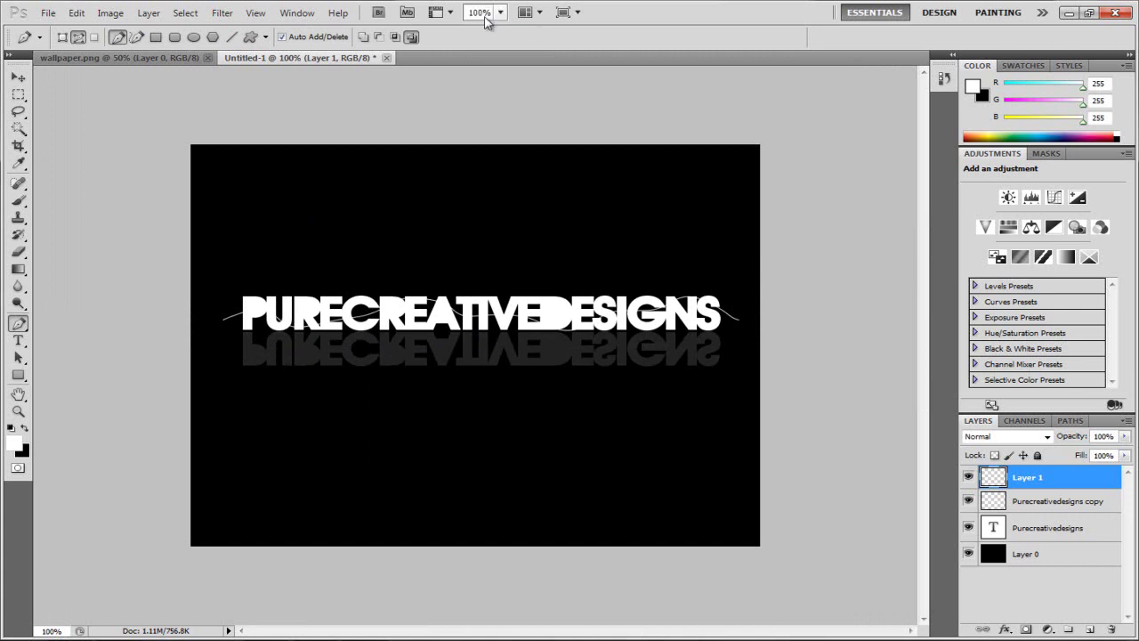
pyautogui.press('BackSpace')
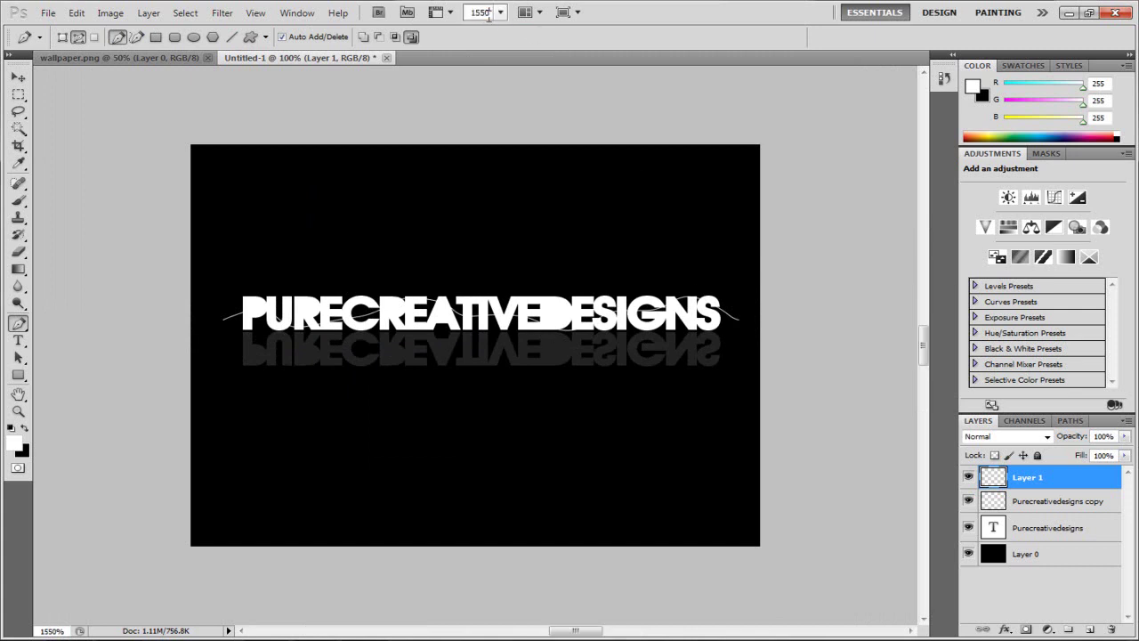
pyautogui.press('Return')
pyautogui.click(481, 12)
pyautogui.write('150')
pyautogui.press('Return')
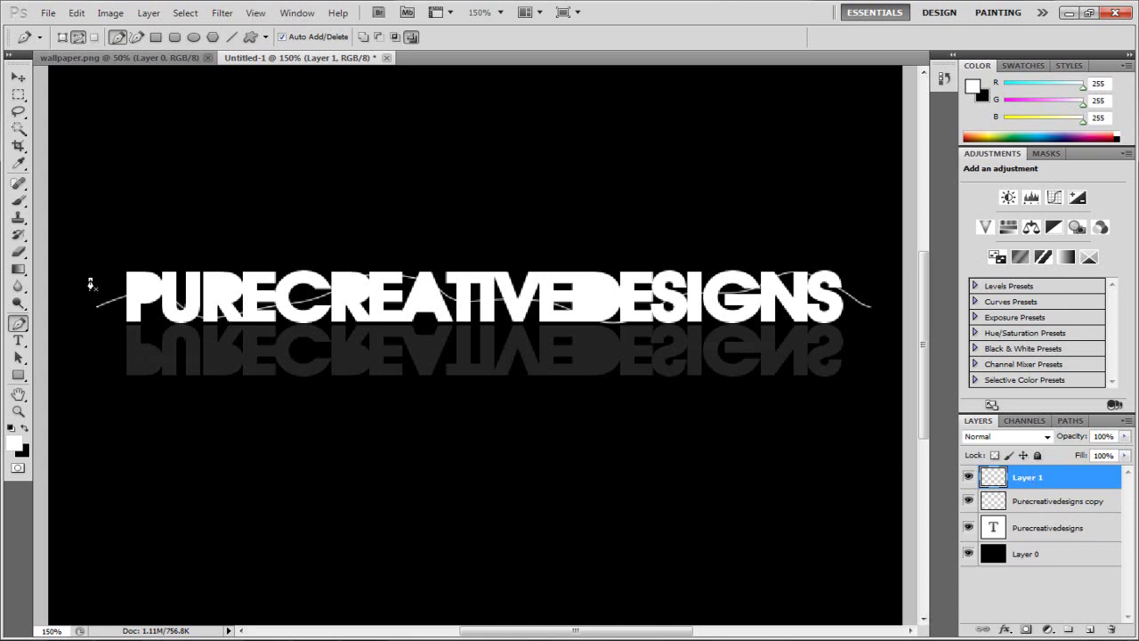
# Draw a second wavy Pen path across the full width of the white text, crossing the first line.
pyautogui.moveTo(187, 297); pyautogui.dragTo(212, 301)
pyautogui.moveTo(282, 281); pyautogui.dragTo(331, 306)
pyautogui.moveTo(426, 316); pyautogui.dragTo(452, 309)
pyautogui.moveTo(489, 274); pyautogui.dragTo(685, 337)
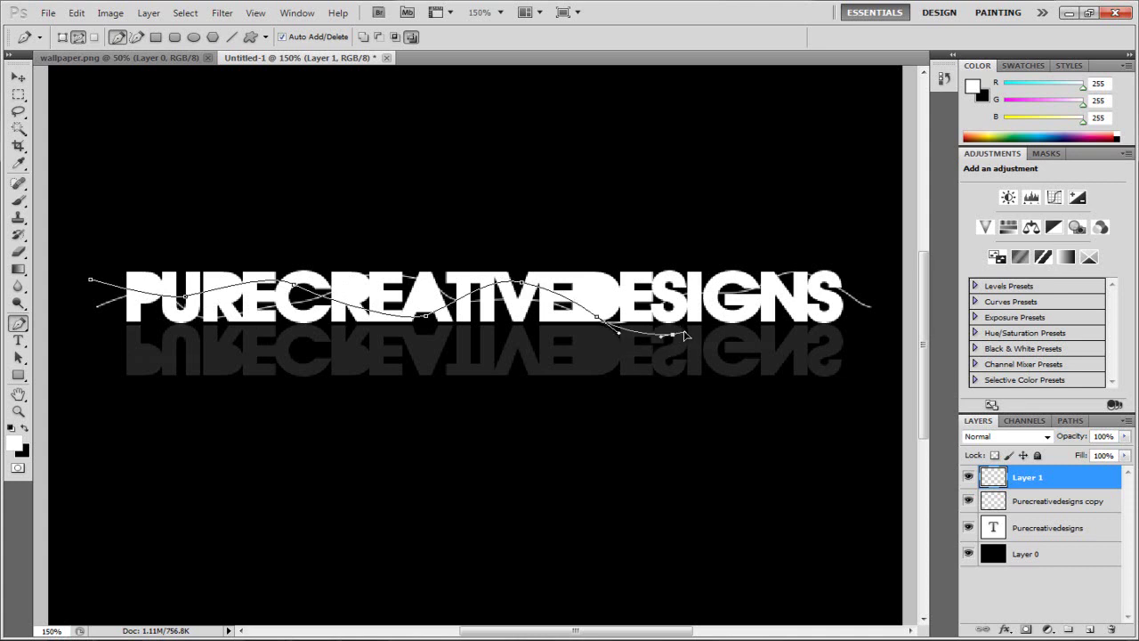
pyautogui.moveTo(723, 279); pyautogui.dragTo(753, 278)
pyautogui.moveTo(805, 318); pyautogui.dragTo(884, 282)
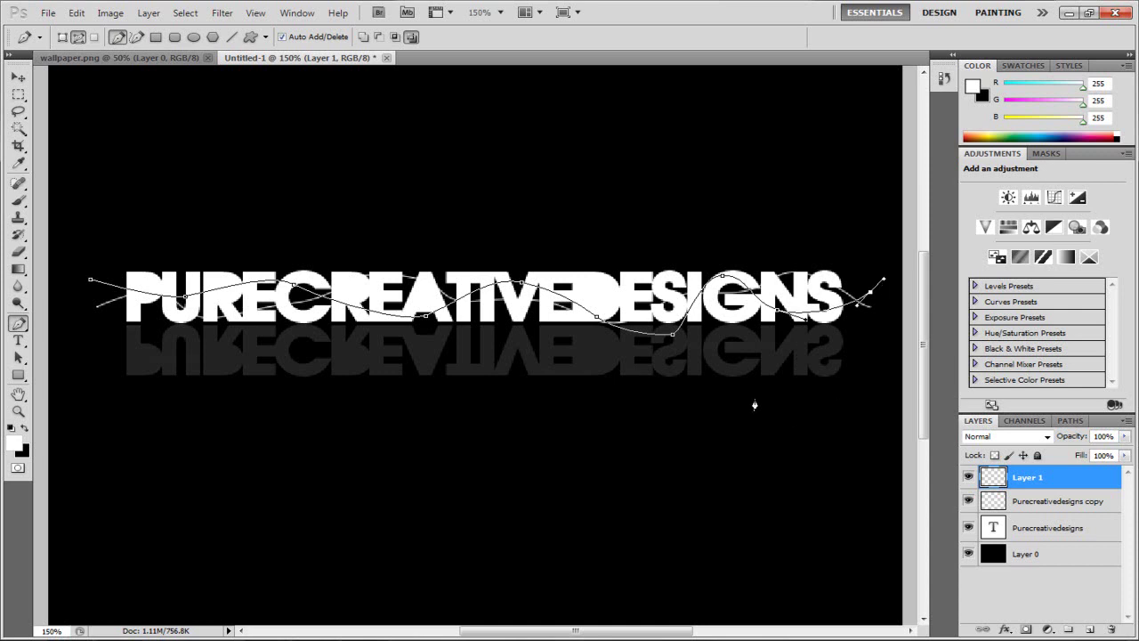
# Stroke the second wavy path with the Brush, enabling Simulate Pressure, and delete the path.
pyautogui.rightClick(554, 299)
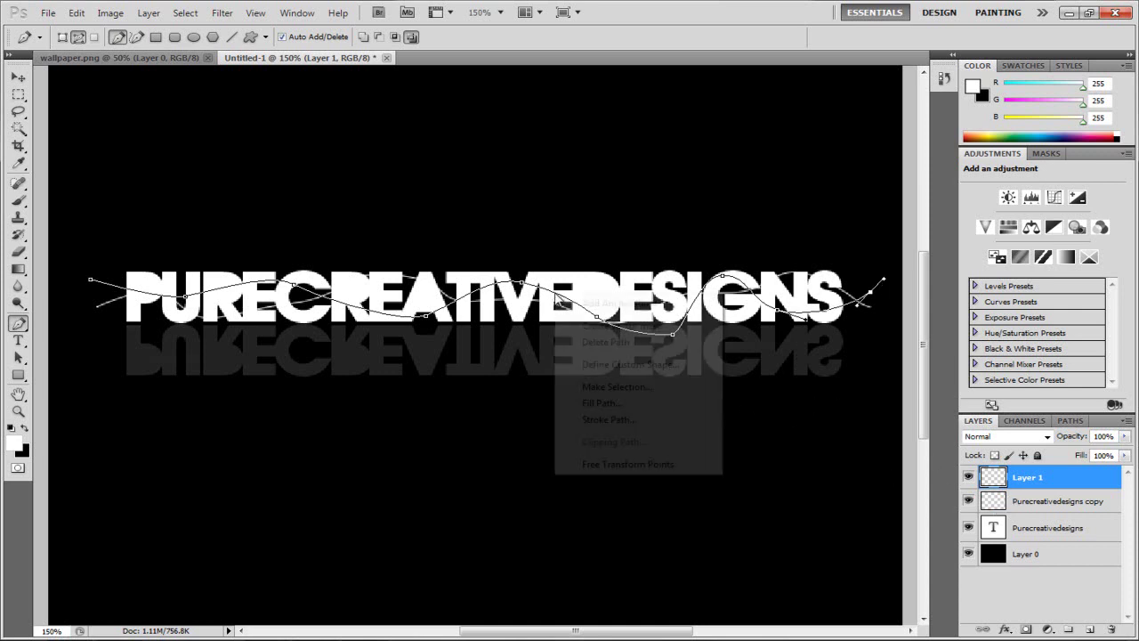
pyautogui.click(602, 424)
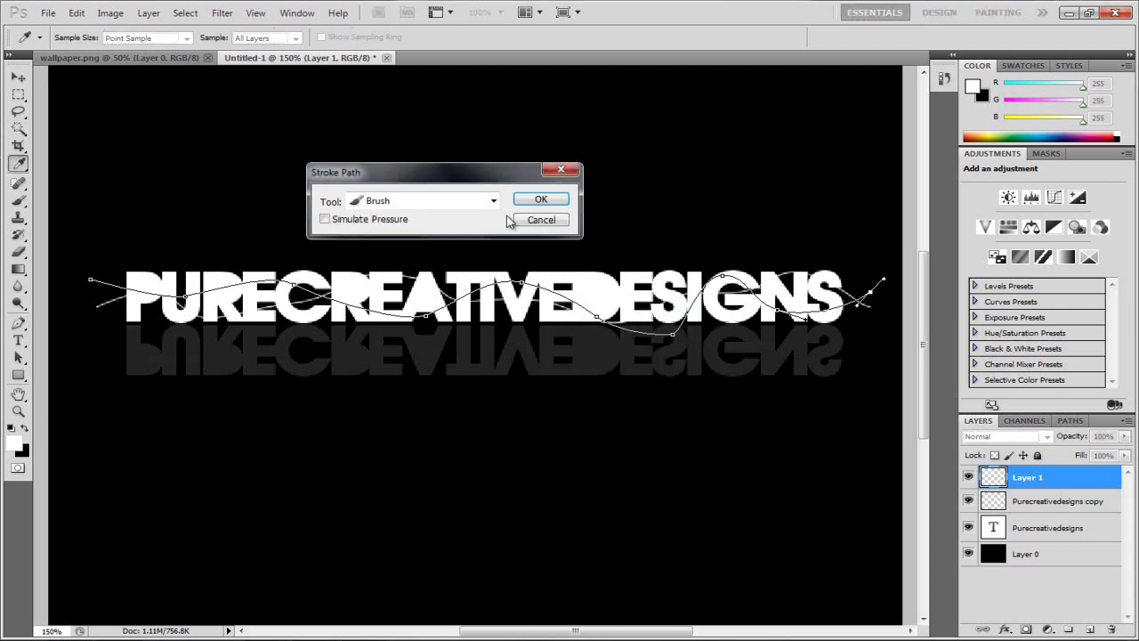
pyautogui.click(326, 220)
pyautogui.click(541, 200)
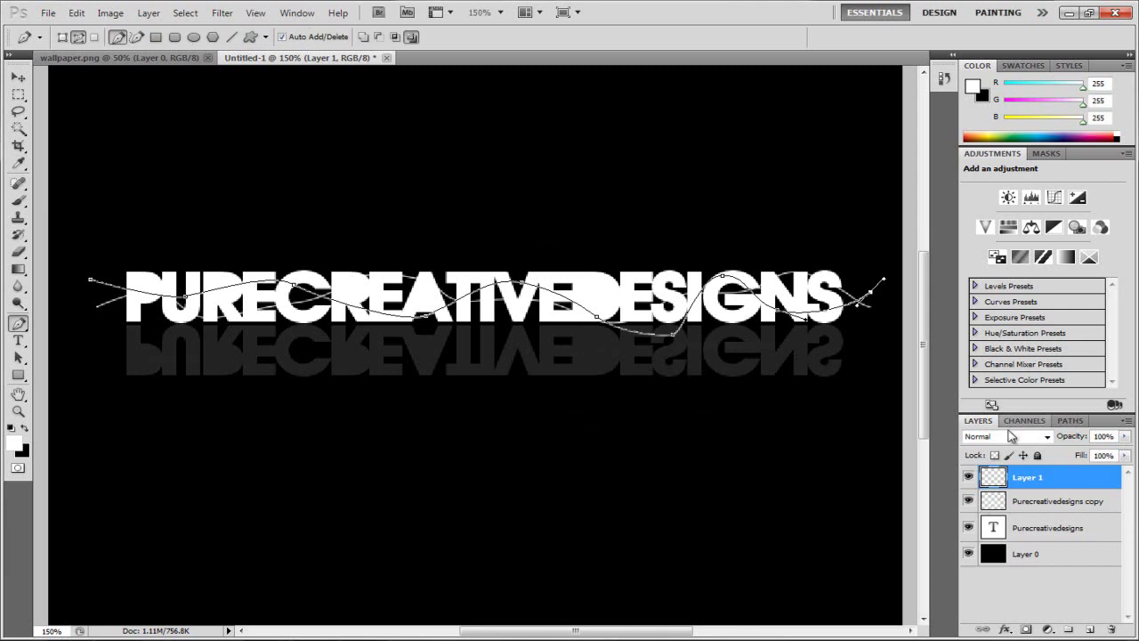
pyautogui.rightClick(586, 315)
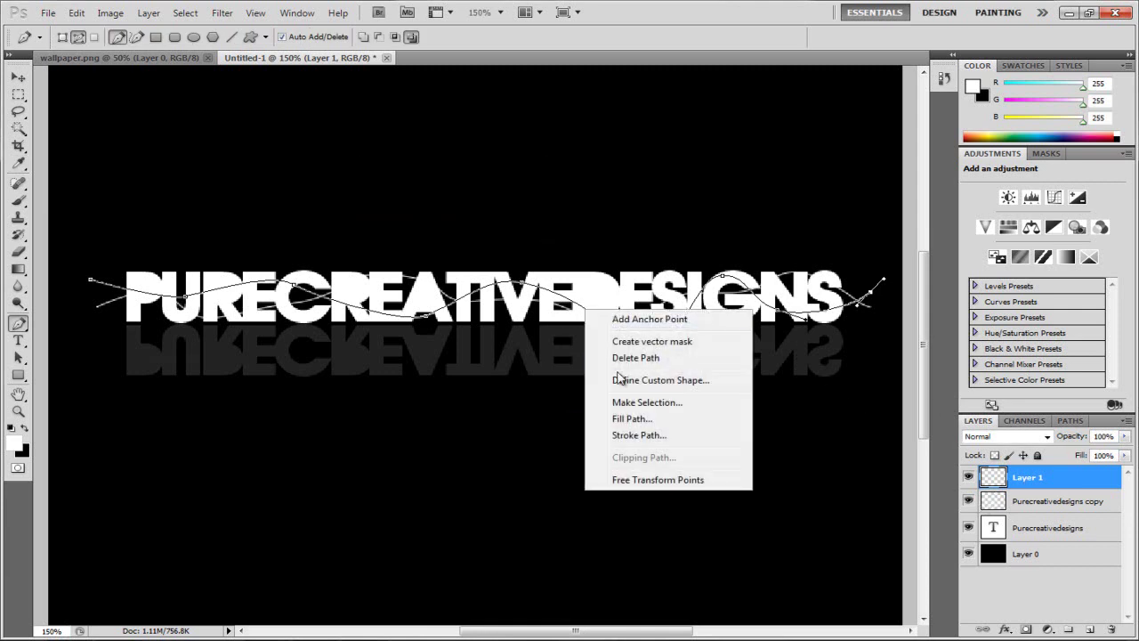
pyautogui.click(639, 359)
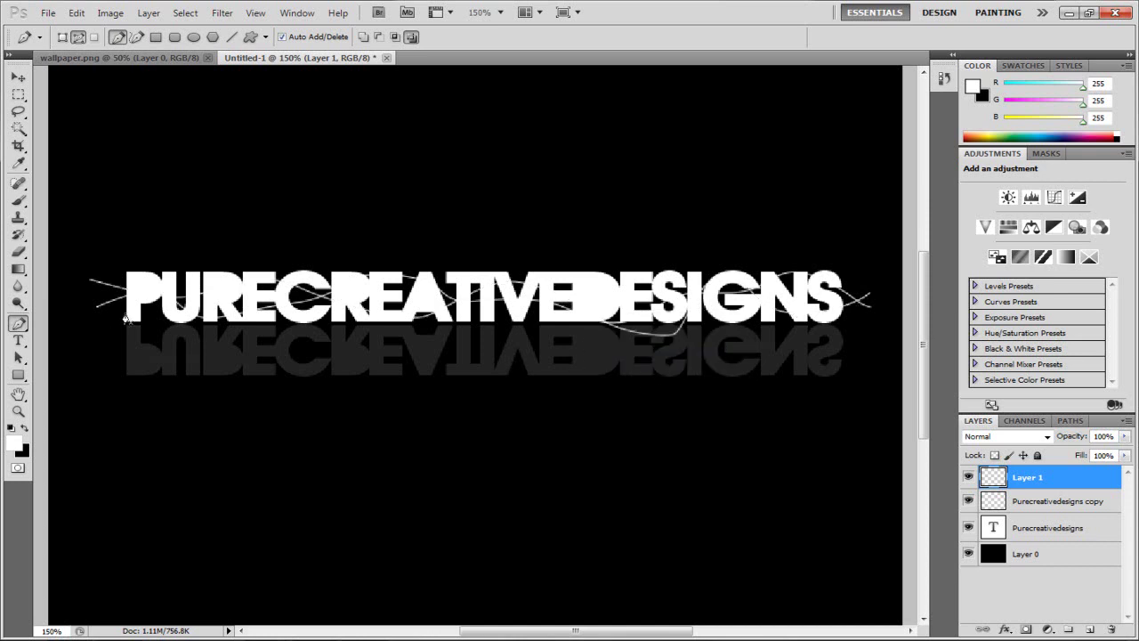
# Draw a third wavy Pen path over the text, with crests rising above the letters near CREATIVE and DESIGNS.
pyautogui.click(217, 283)
pyautogui.moveTo(254, 268); pyautogui.dragTo(325, 260)
pyautogui.click(353, 260)
pyautogui.moveTo(420, 288); pyautogui.dragTo(440, 308)
pyautogui.moveTo(538, 317); pyautogui.dragTo(557, 314)
pyautogui.moveTo(661, 261); pyautogui.dragTo(683, 265)
pyautogui.moveTo(797, 301); pyautogui.dragTo(882, 304)
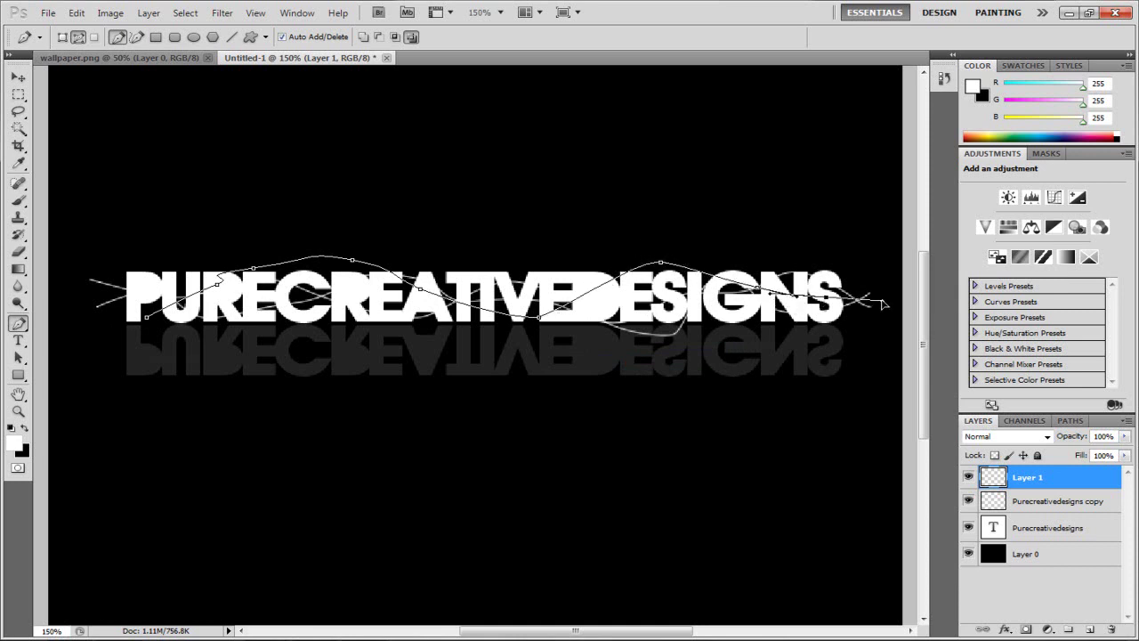
# Stroke the third wavy path with the Brush and Simulate Pressure enabled, and delete the path.
pyautogui.rightClick(546, 319)
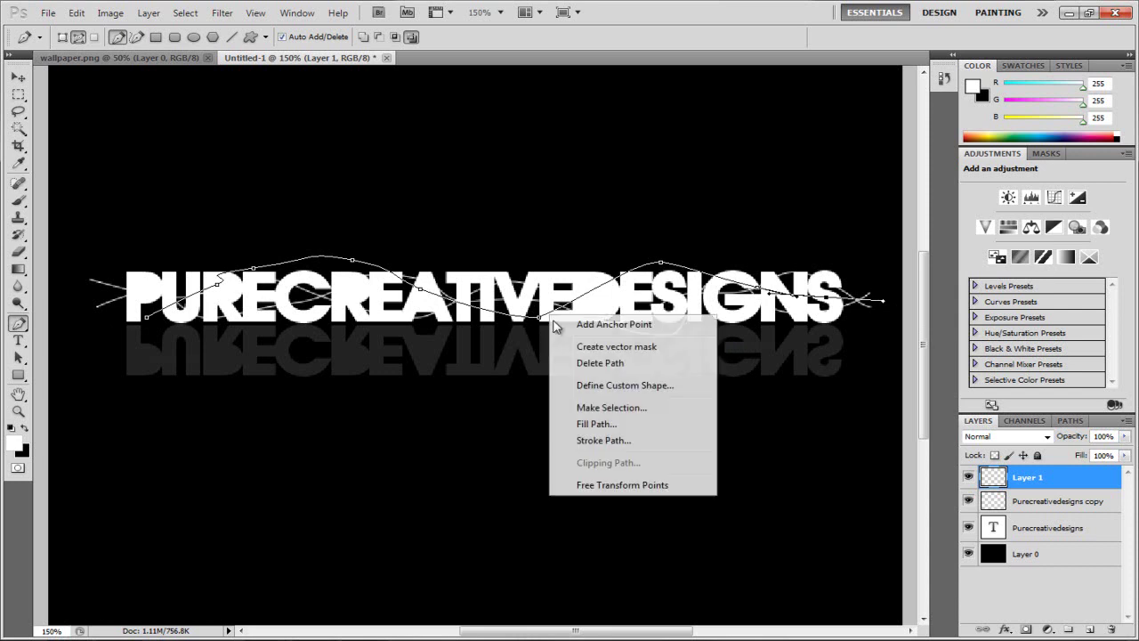
pyautogui.click(602, 441)
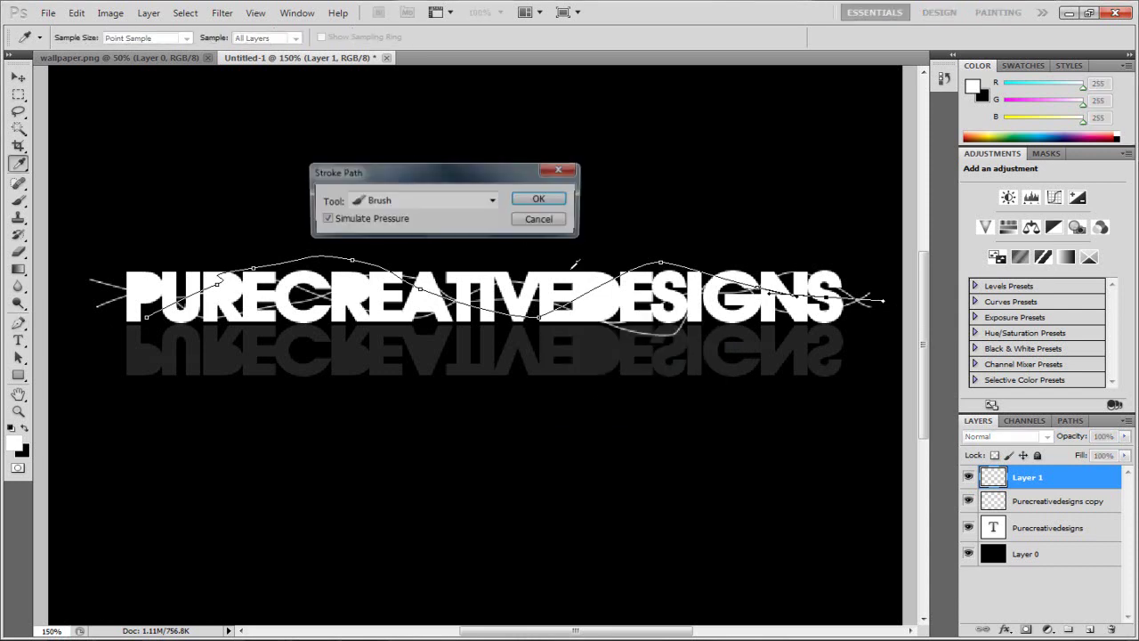
pyautogui.click(494, 208)
pyautogui.scroll(1, 489, 218)
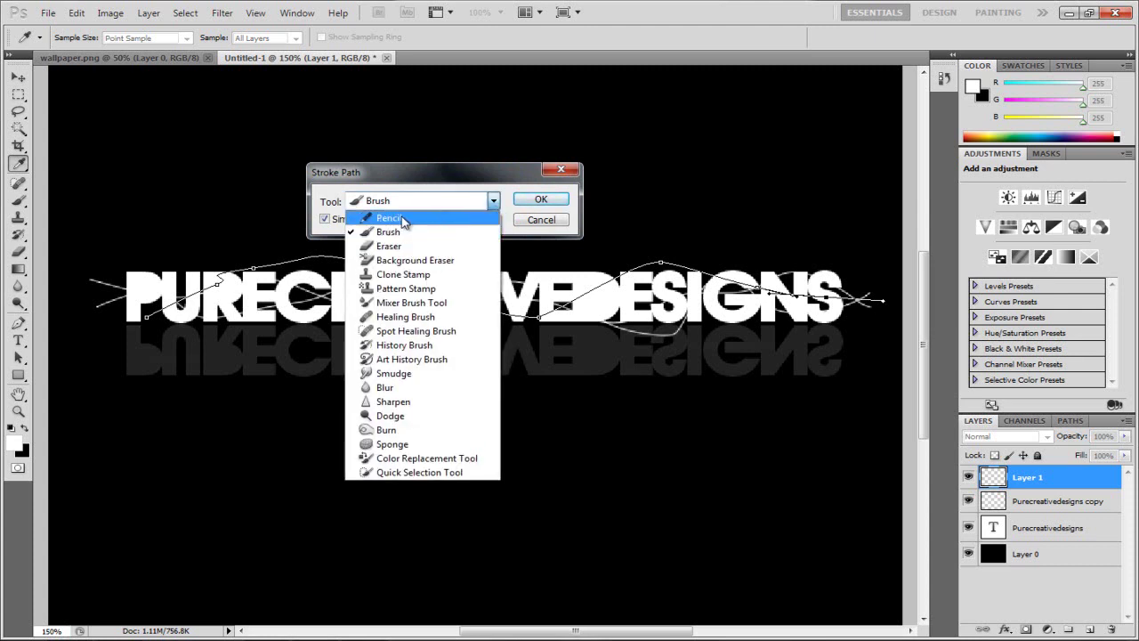
pyautogui.click(427, 196)
pyautogui.click(542, 198)
pyautogui.rightClick(564, 312)
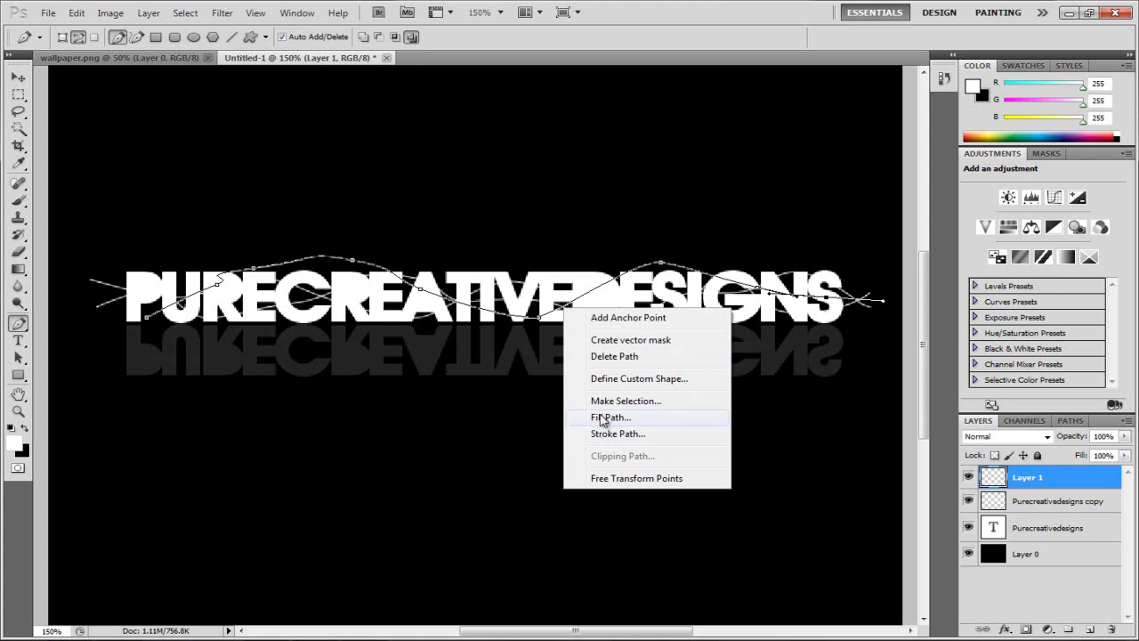
pyautogui.click(611, 360)
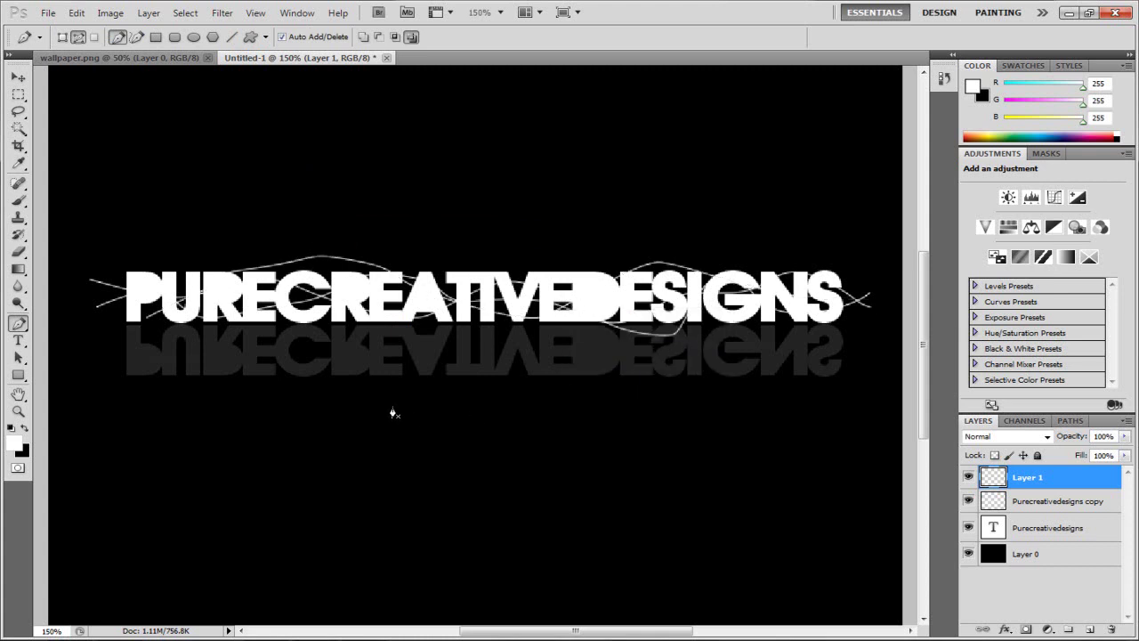
# Nudge the wavy lines on Layer 1 slightly left and down, and enable an Outer Glow style for that layer.
pyautogui.click(18, 77)
pyautogui.moveTo(283, 269); pyautogui.dragTo(275, 277)
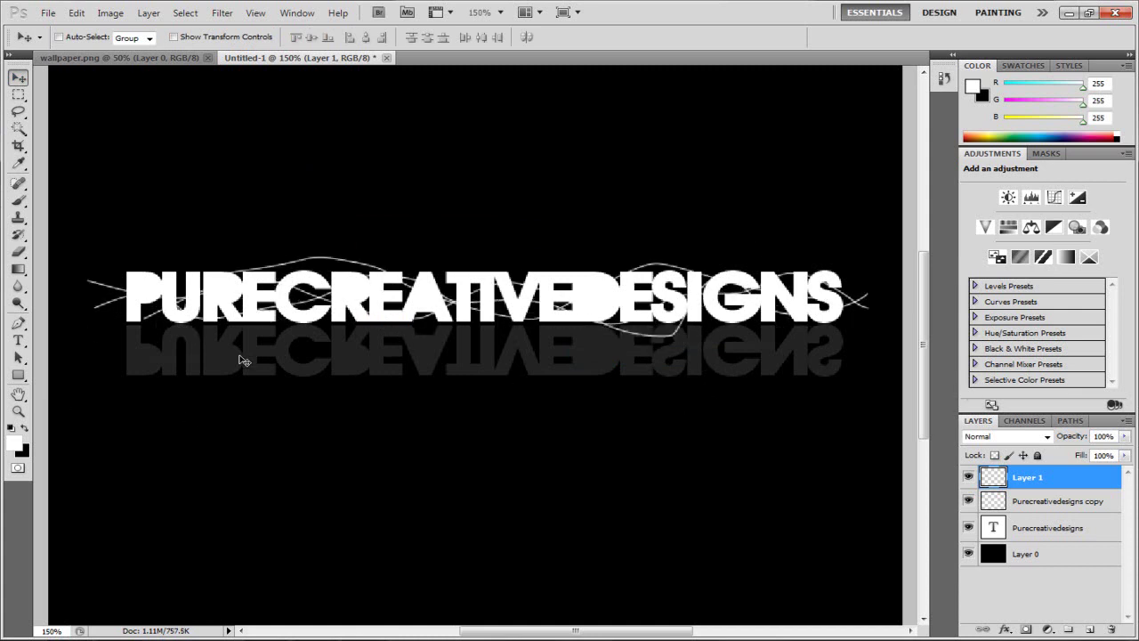
pyautogui.rightClick(1045, 484)
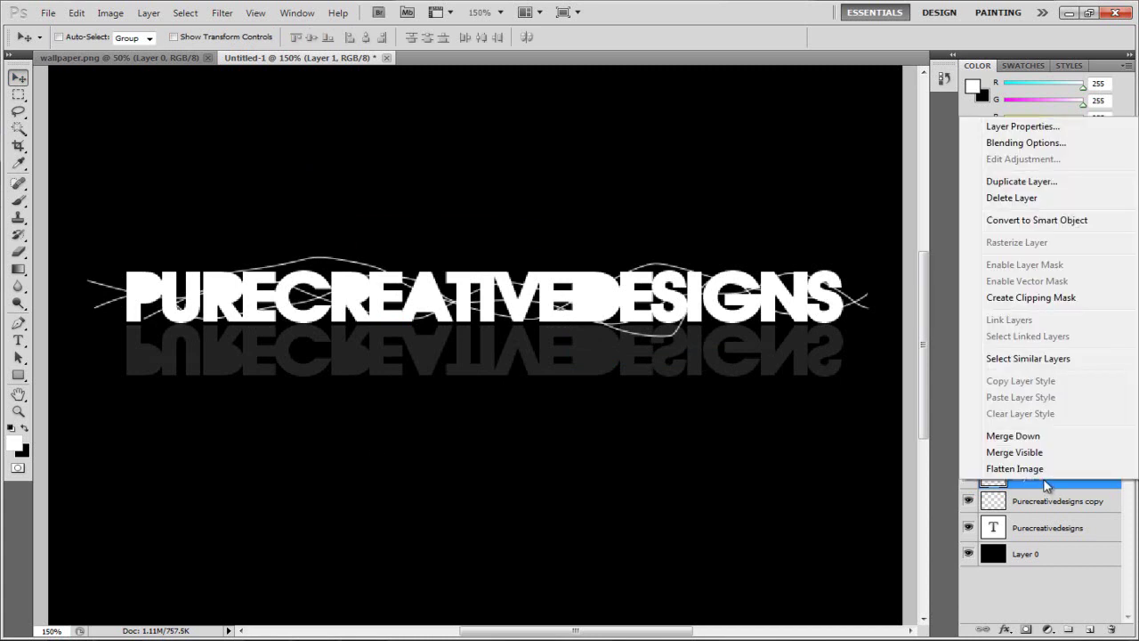
pyautogui.click(1040, 144)
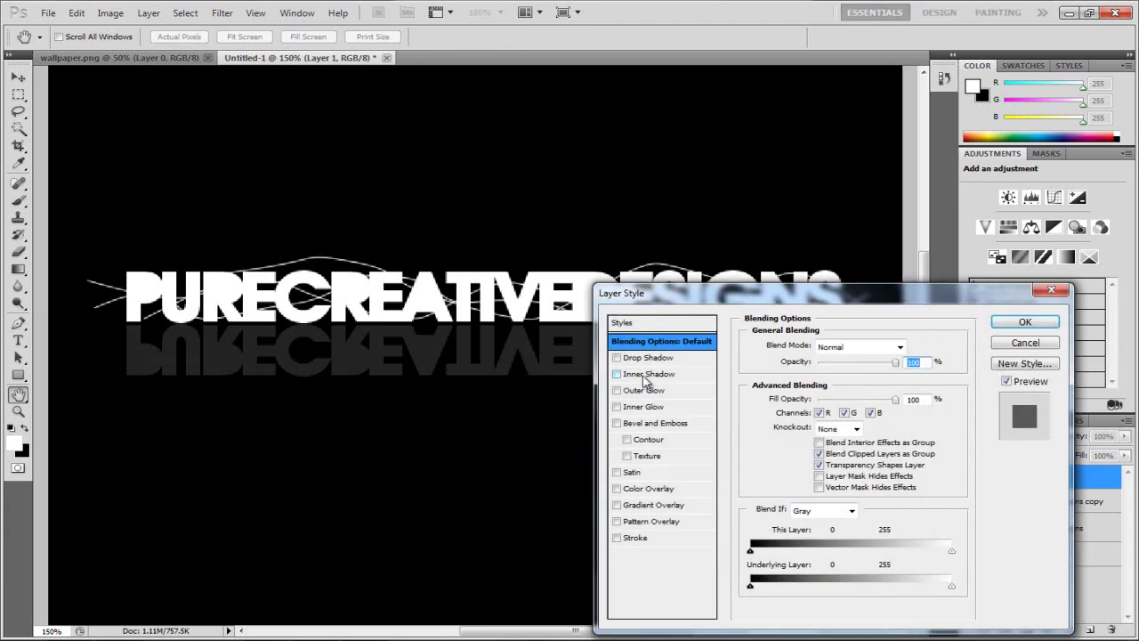
pyautogui.moveTo(687, 297); pyautogui.dragTo(672, 228)
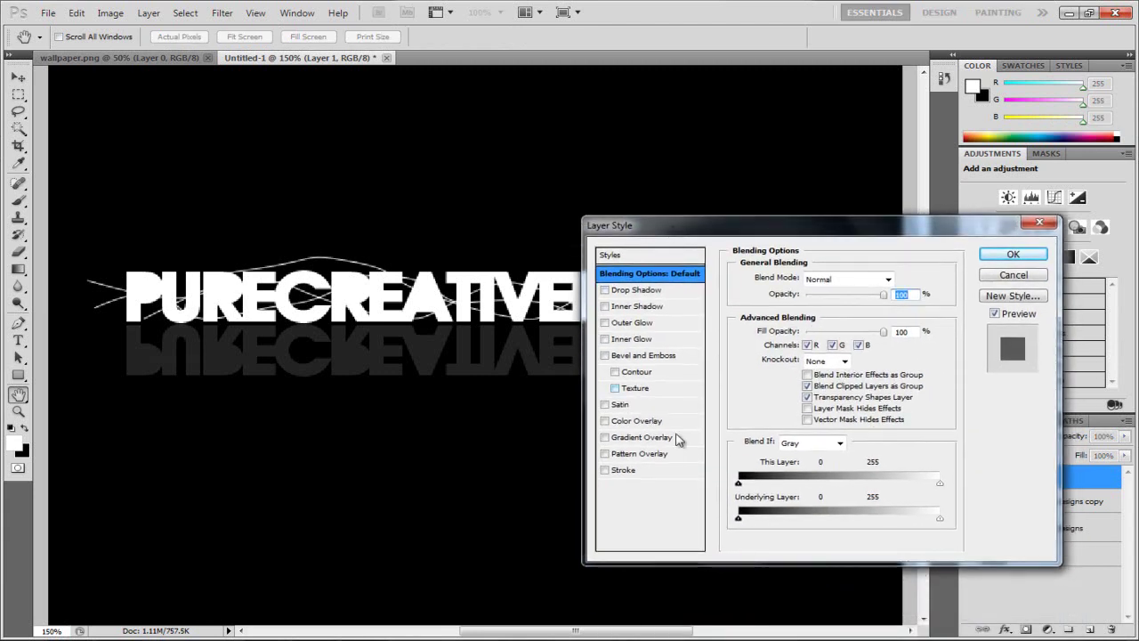
pyautogui.click(632, 323)
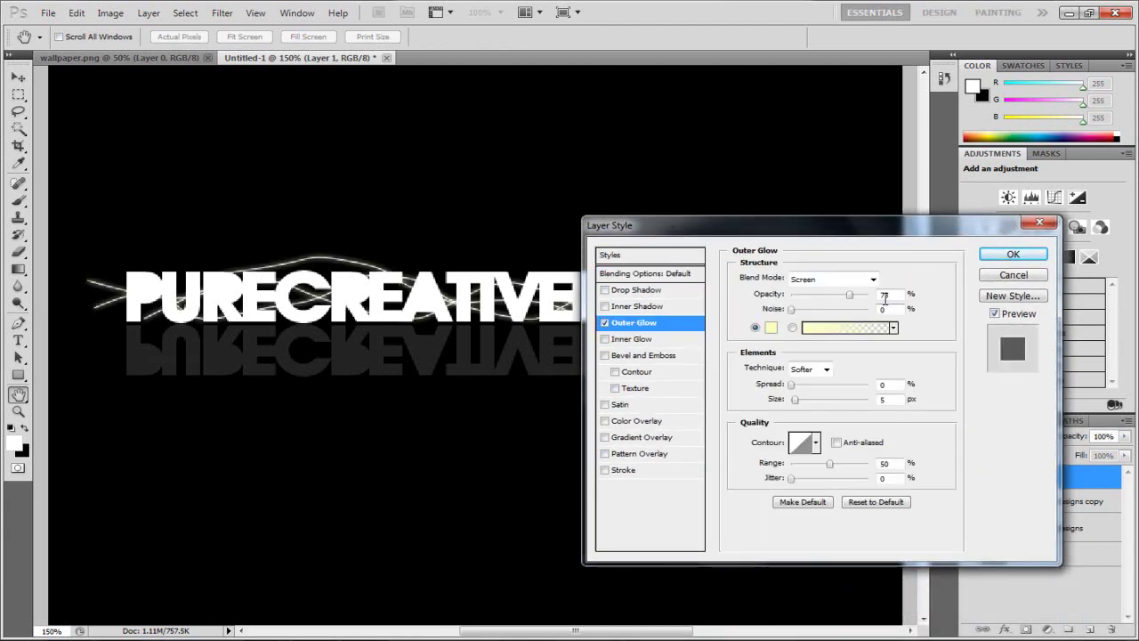
# Set the Outer Glow size to 2 px and apply the layer style to the wavy lines.
pyautogui.click(891, 400)
pyautogui.press('BackSpace')
pyautogui.write('2')
pyautogui.press('BackSpace')
pyautogui.write('3')
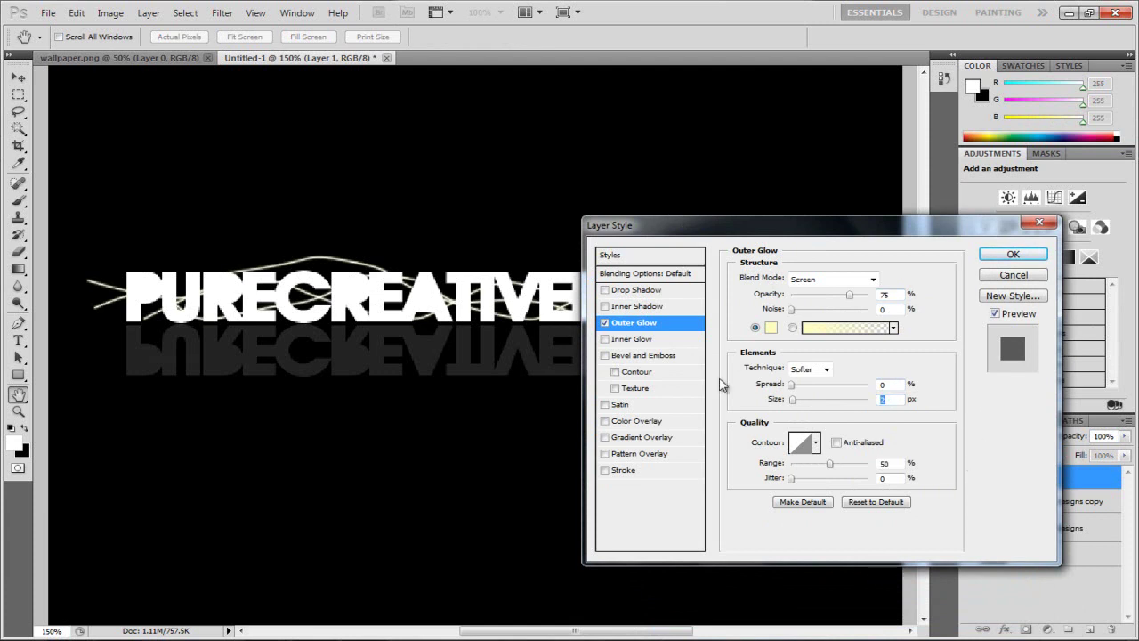
pyautogui.click(993, 256)
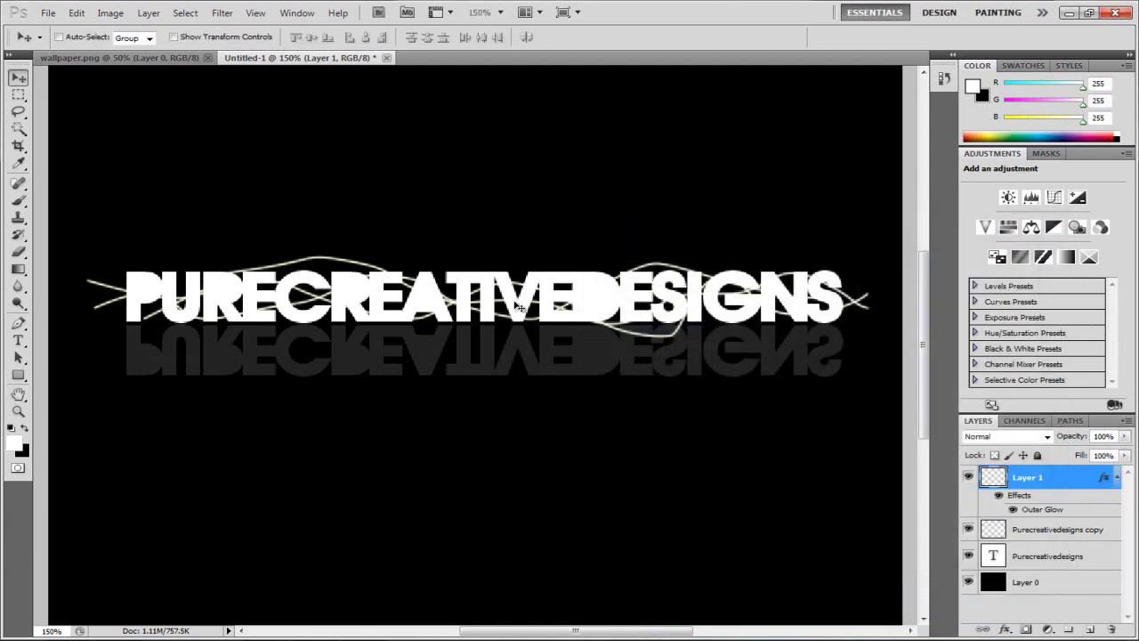
pyautogui.click(501, 11)
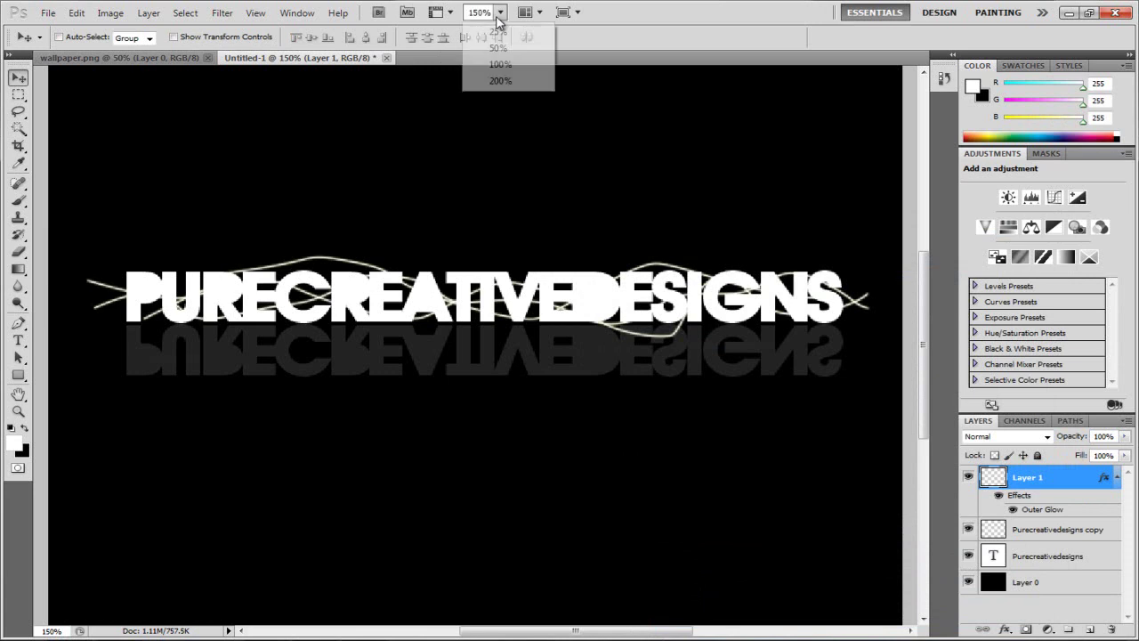
pyautogui.click(501, 65)
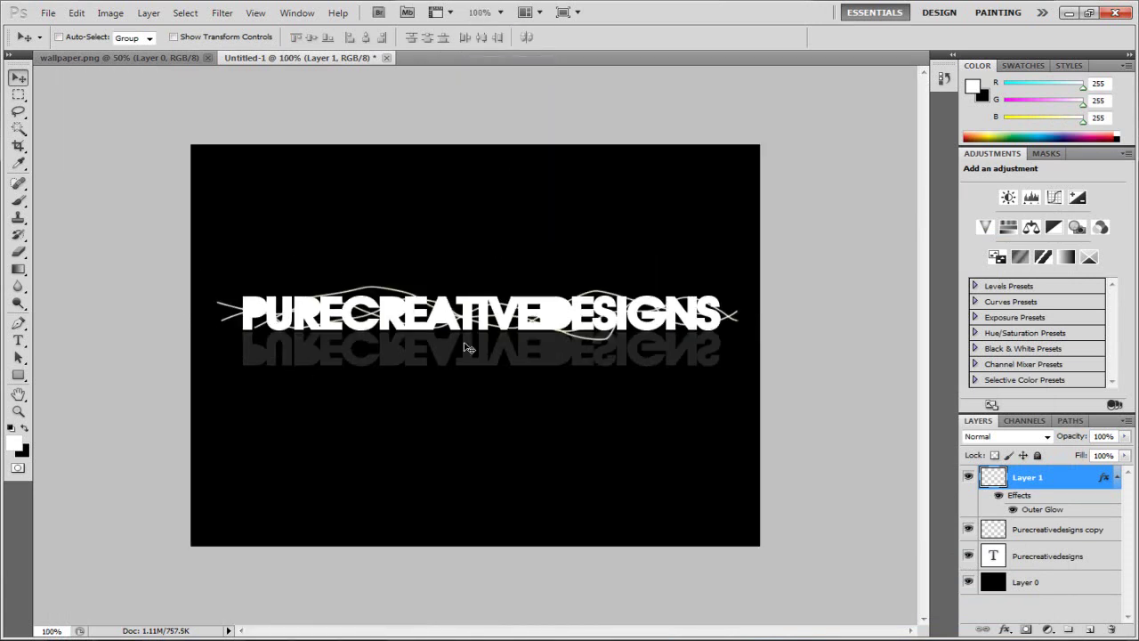
pyautogui.click(477, 13)
pyautogui.write('1')
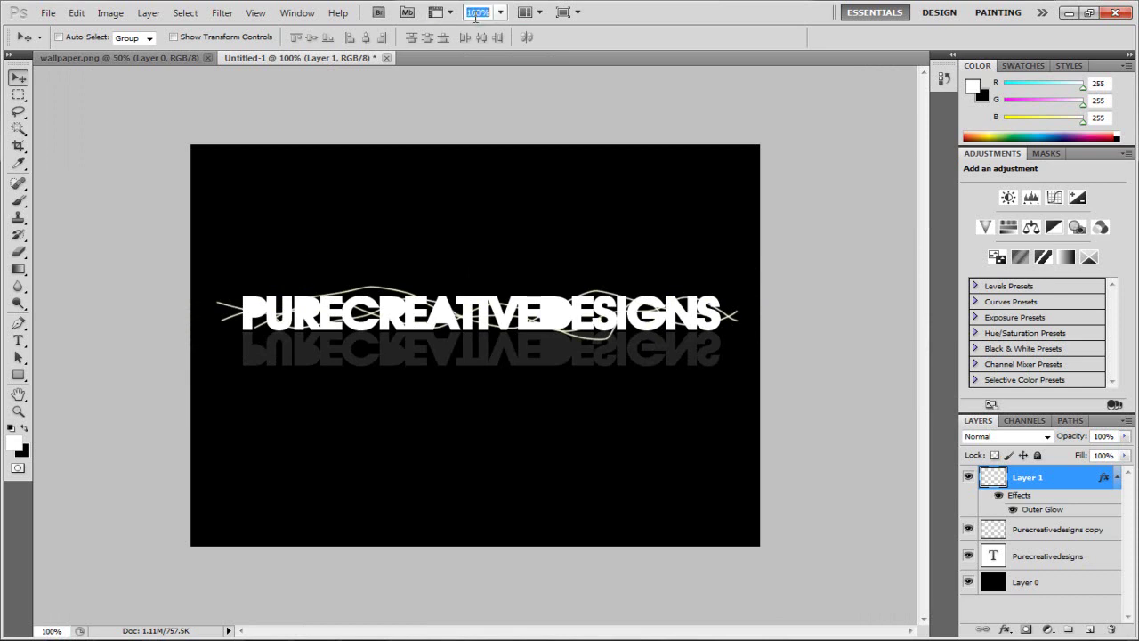
pyautogui.write('50')
pyautogui.press('Return')
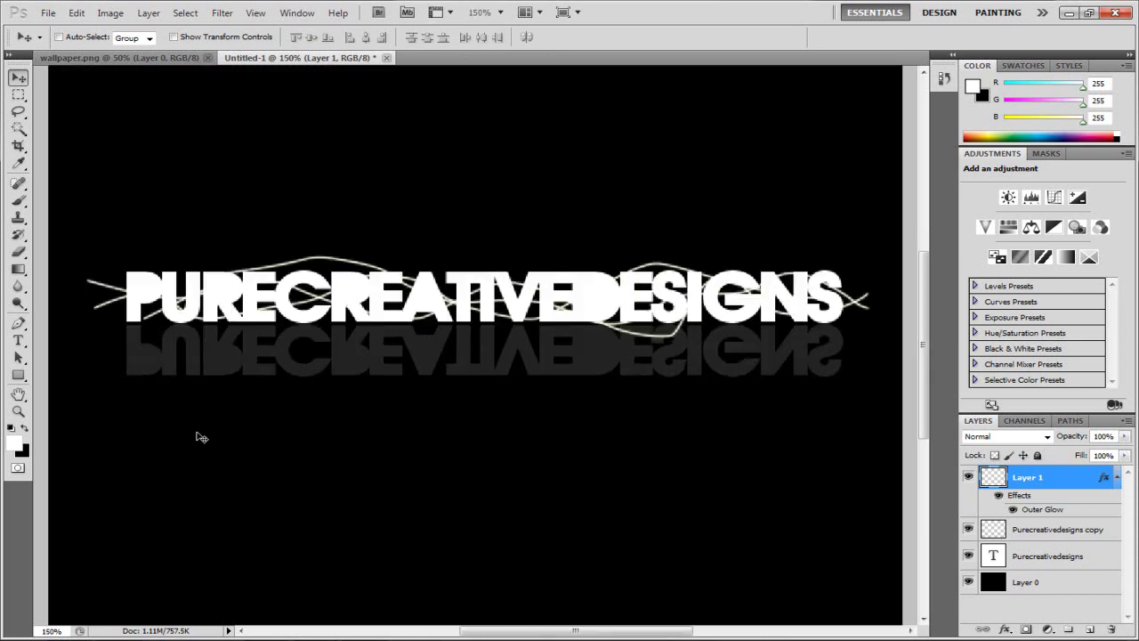
# Add a new empty layer directly above Layer 1, which holds the wavy lines.
pyautogui.click(1028, 538)
pyautogui.click(1043, 482)
pyautogui.click(1089, 629)
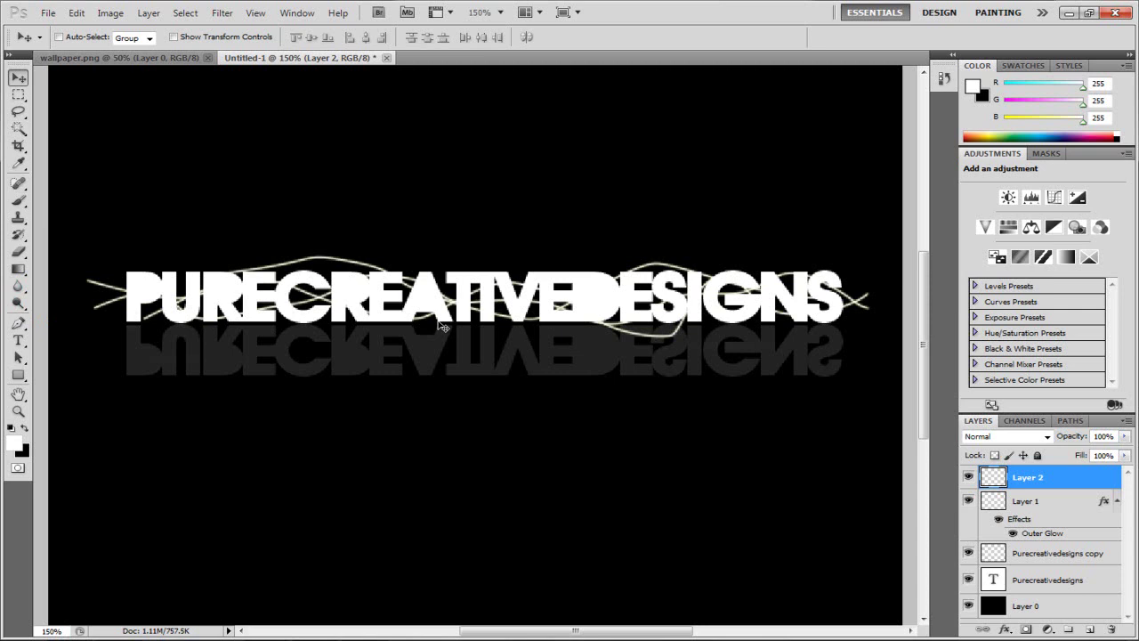
# Set up the Brush with a soft round tip, 30 px in size and 0% hardness.
pyautogui.click(22, 204)
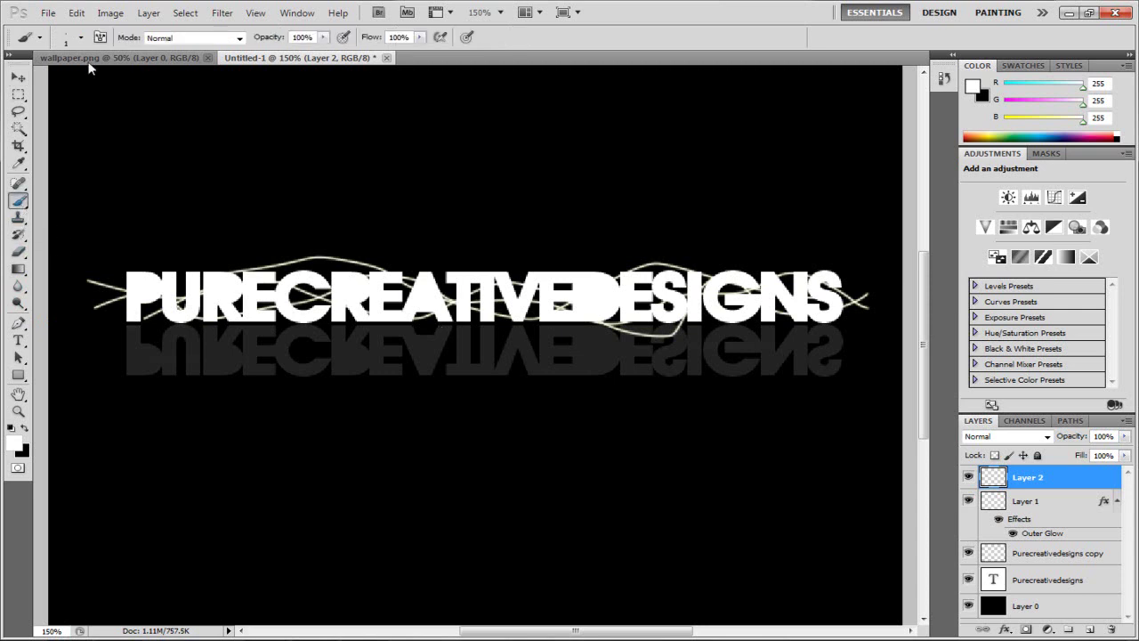
pyautogui.click(81, 38)
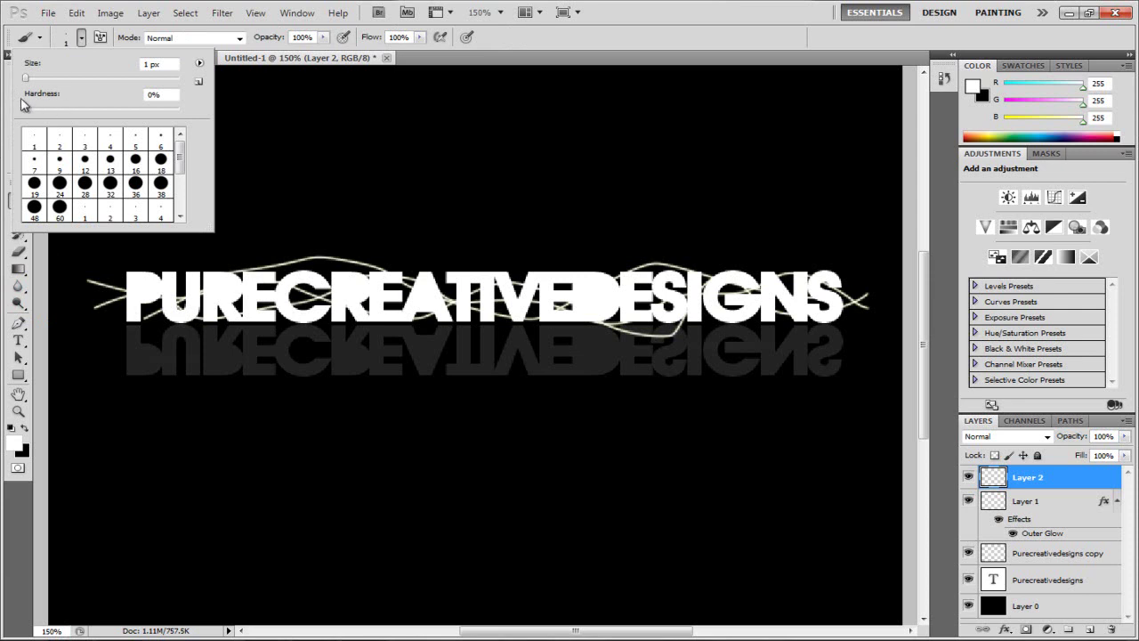
pyautogui.moveTo(29, 83); pyautogui.dragTo(37, 78)
pyautogui.moveTo(180, 162); pyautogui.dragTo(177, 191)
pyautogui.click(86, 185)
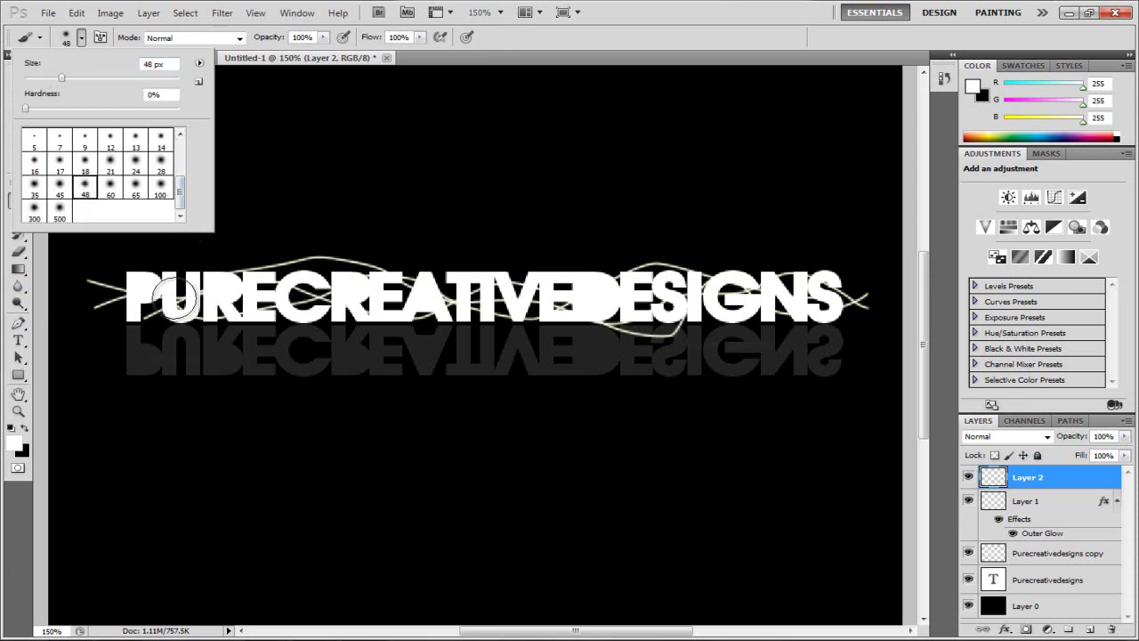
pyautogui.click(60, 185)
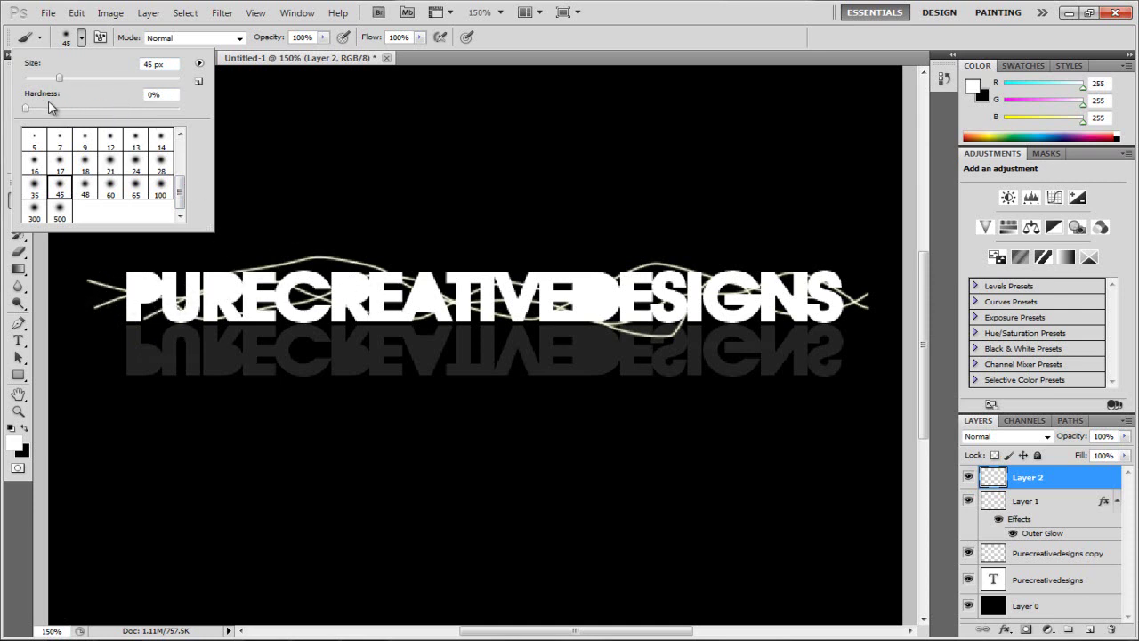
pyautogui.moveTo(57, 83); pyautogui.dragTo(47, 82)
# Hide the Purecreativedesigns text layer and its reflection copy, leaving only the wavy lines over the black background.
pyautogui.click(969, 579)
pyautogui.click(968, 553)
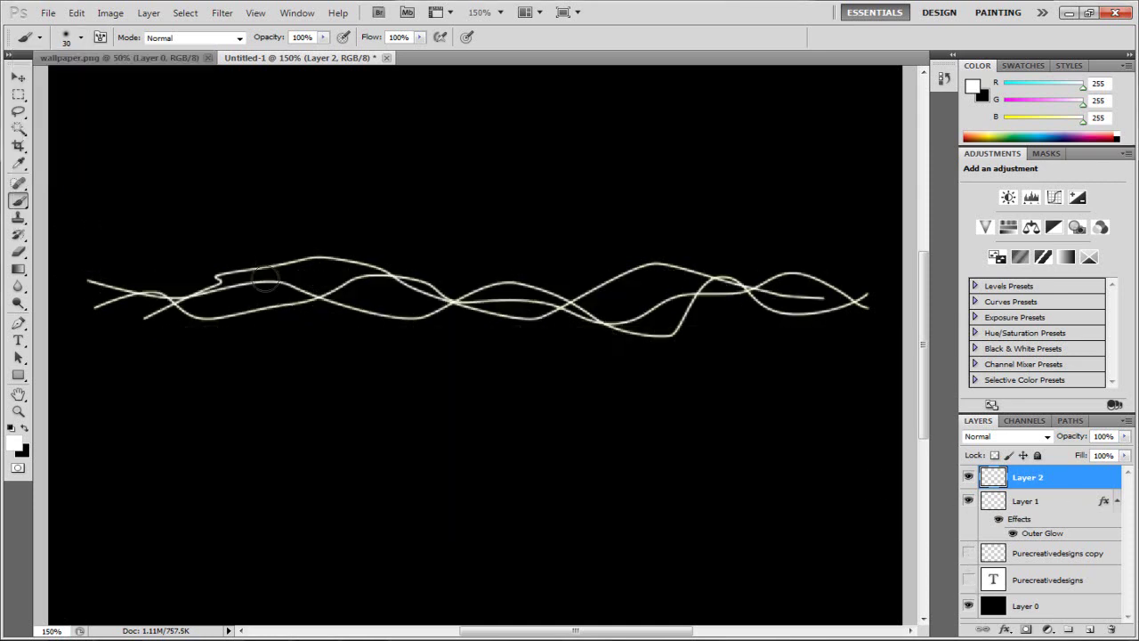
pyautogui.click(967, 554)
pyautogui.click(969, 579)
pyautogui.click(967, 554)
# Set the foreground color to bright blue (00c0ff) and paint on Layer 2 along the full length of one wavy line.
pyautogui.click(81, 38)
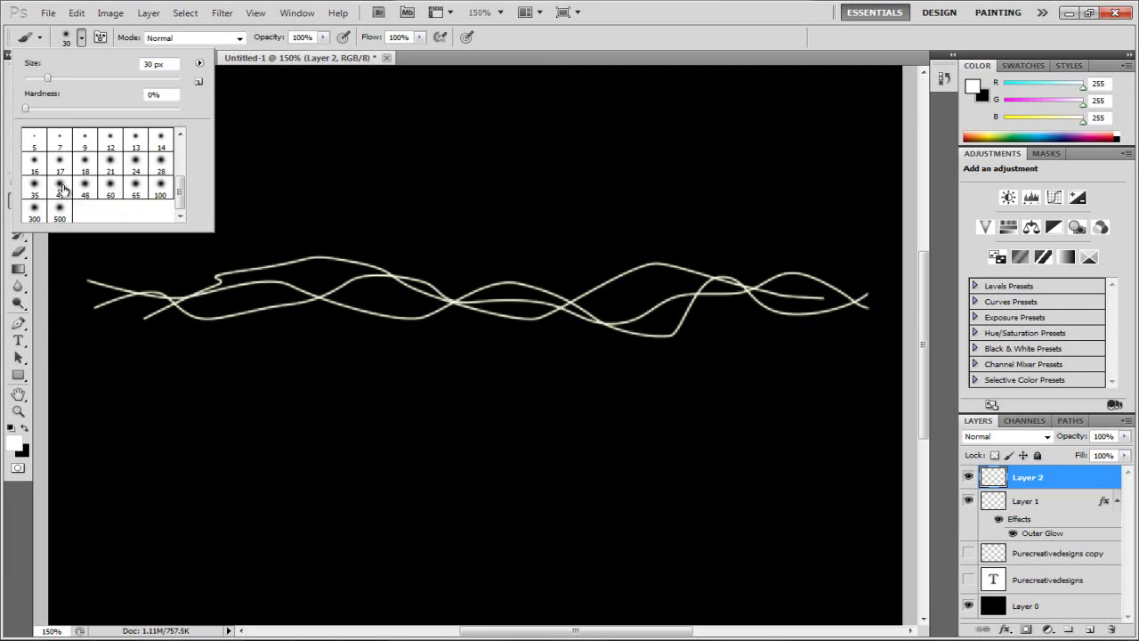
pyautogui.scroll(5, 60, 188)
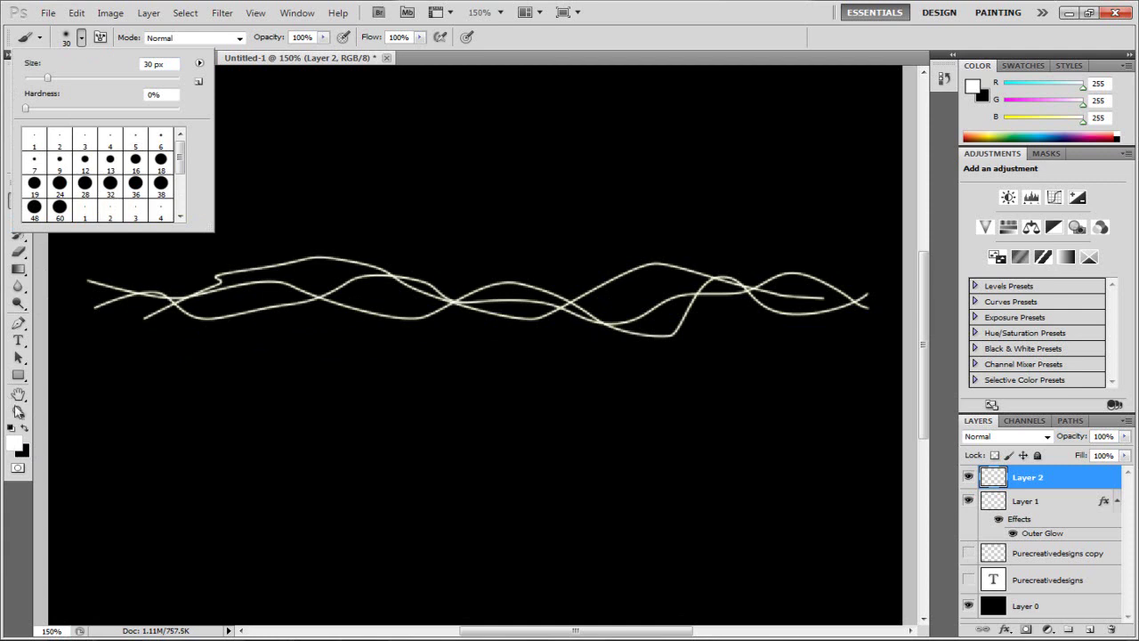
pyautogui.click(13, 445)
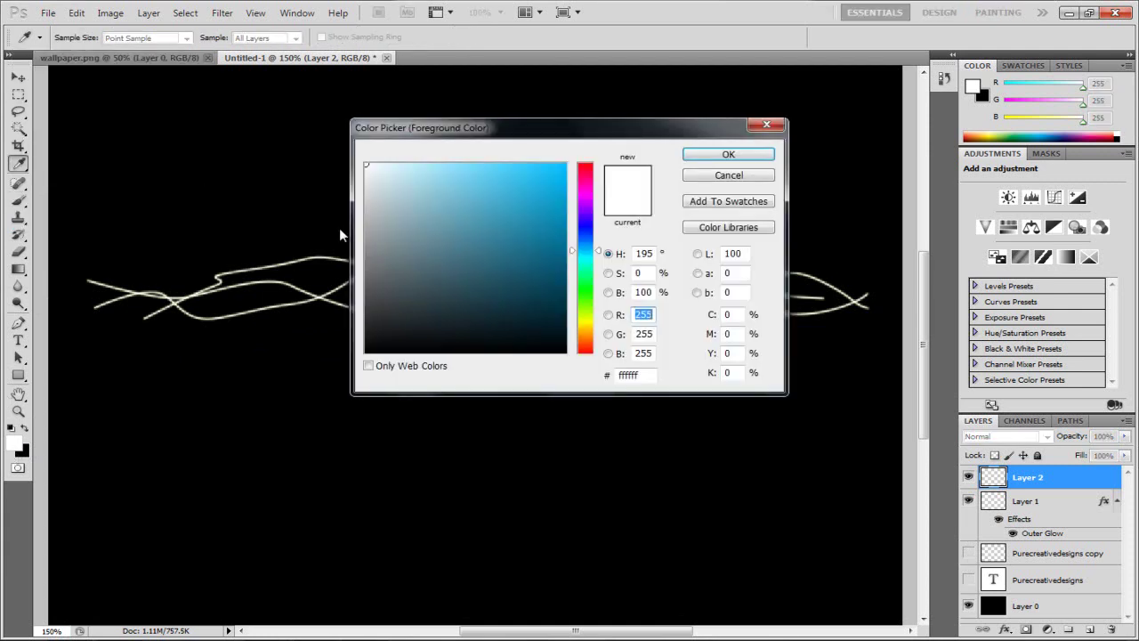
pyautogui.moveTo(524, 258); pyautogui.dragTo(567, 163)
pyautogui.click(728, 154)
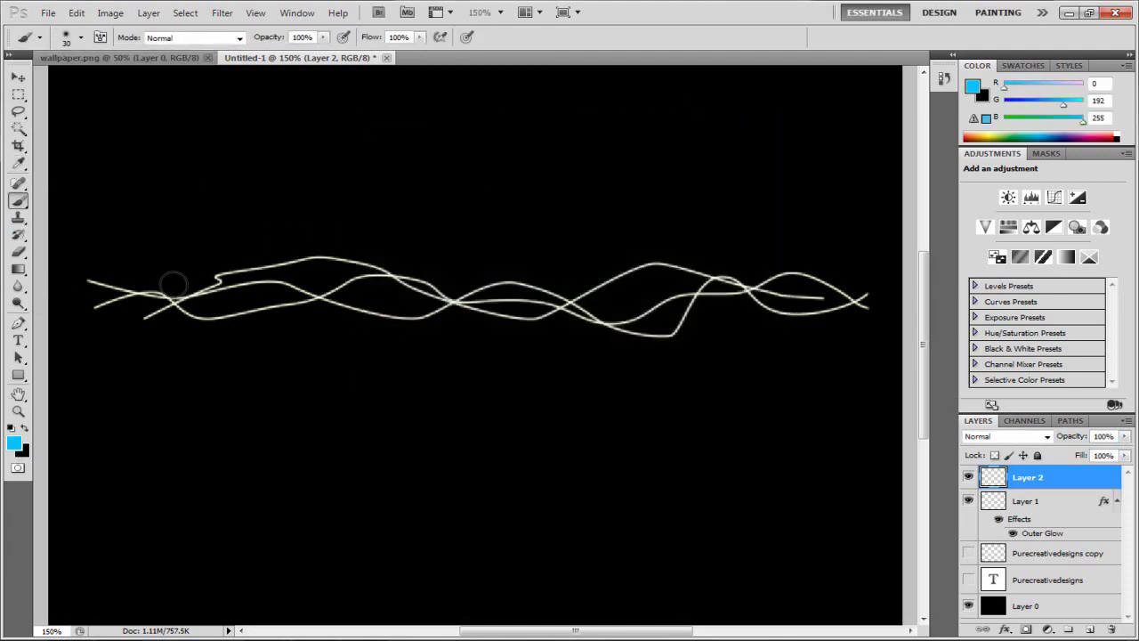
pyautogui.moveTo(98, 285)
pyautogui.mouseDown()
pyautogui.moveTo(137, 297)
pyautogui.moveTo(268, 283)
pyautogui.moveTo(398, 309)
pyautogui.moveTo(499, 284)
pyautogui.moveTo(639, 330)
pyautogui.moveTo(681, 328)
pyautogui.moveTo(717, 291)
pyautogui.moveTo(740, 288)
pyautogui.moveTo(804, 313)
pyautogui.moveTo(866, 299)
pyautogui.mouseUp()
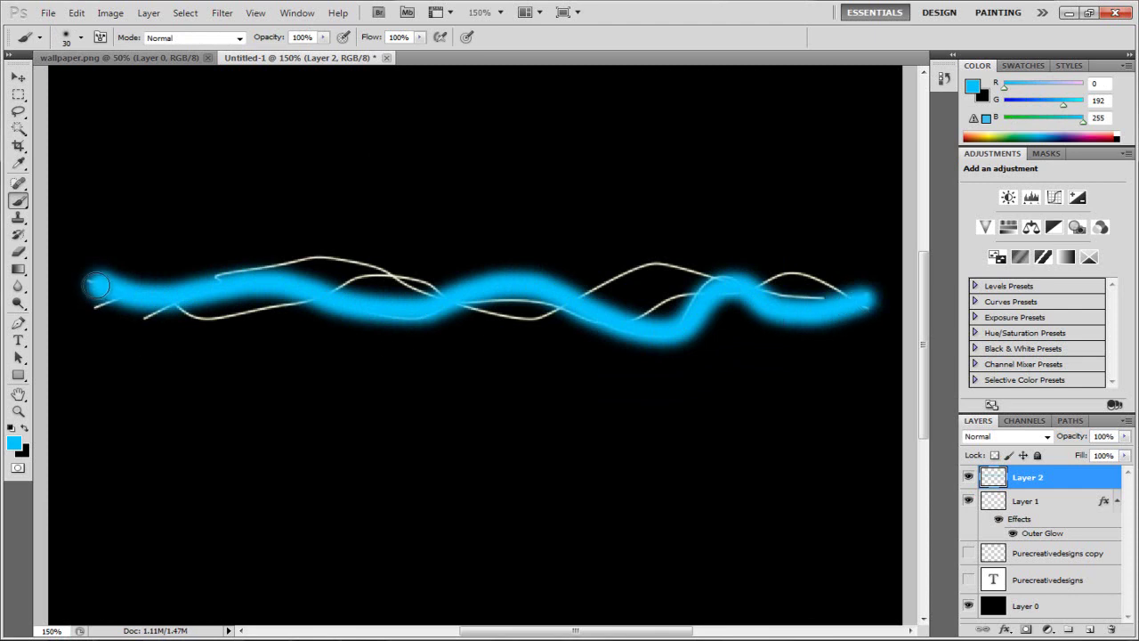
# Set the foreground color to bright green (RGB 0, 255, 6) and paint over a second wavy line from end to end.
pyautogui.click(13, 443)
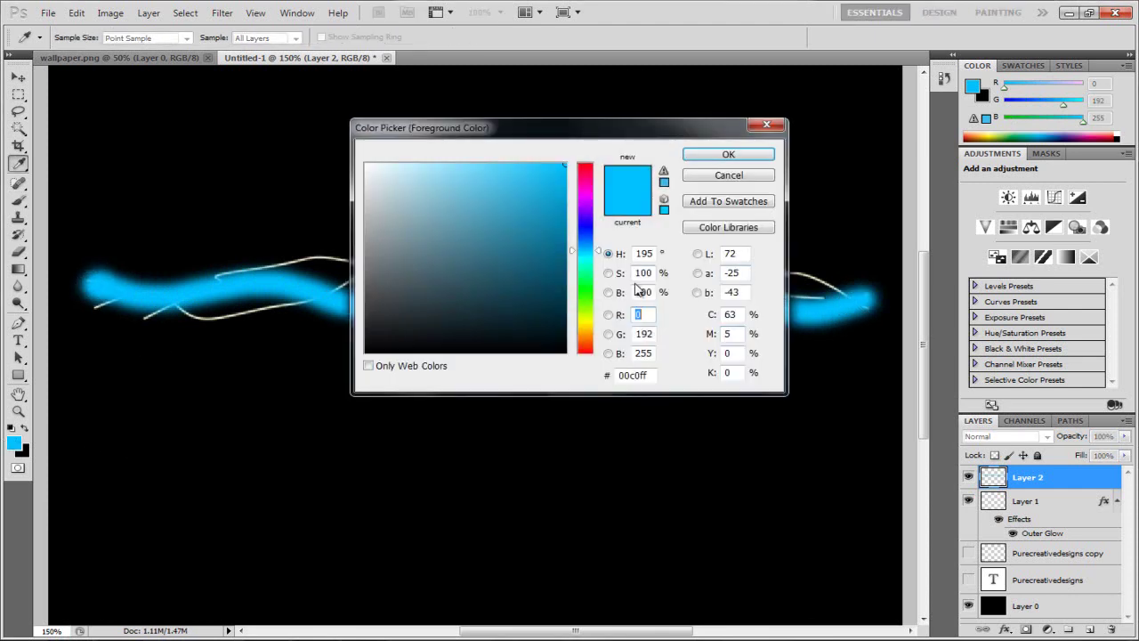
pyautogui.moveTo(588, 308); pyautogui.dragTo(580, 290)
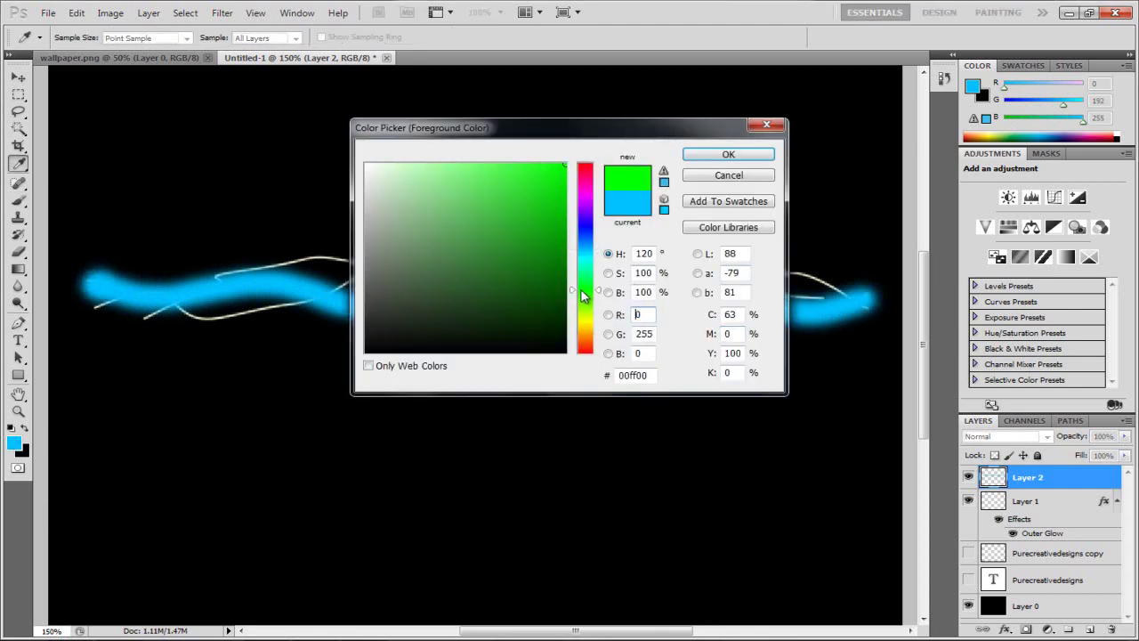
pyautogui.click(726, 154)
pyautogui.press('b')
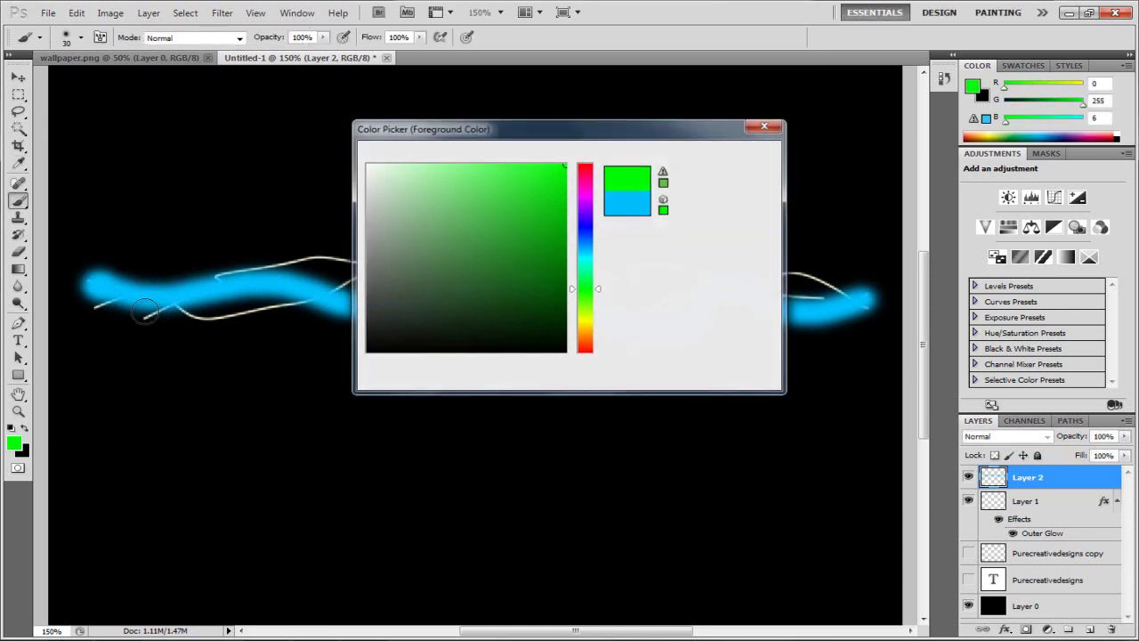
pyautogui.moveTo(95, 311)
pyautogui.mouseDown()
pyautogui.moveTo(141, 290)
pyautogui.moveTo(224, 315)
pyautogui.moveTo(324, 297)
pyautogui.moveTo(353, 280)
pyautogui.moveTo(427, 284)
pyautogui.moveTo(520, 319)
pyautogui.moveTo(646, 272)
pyautogui.moveTo(706, 274)
pyautogui.moveTo(816, 305)
pyautogui.mouseUp()
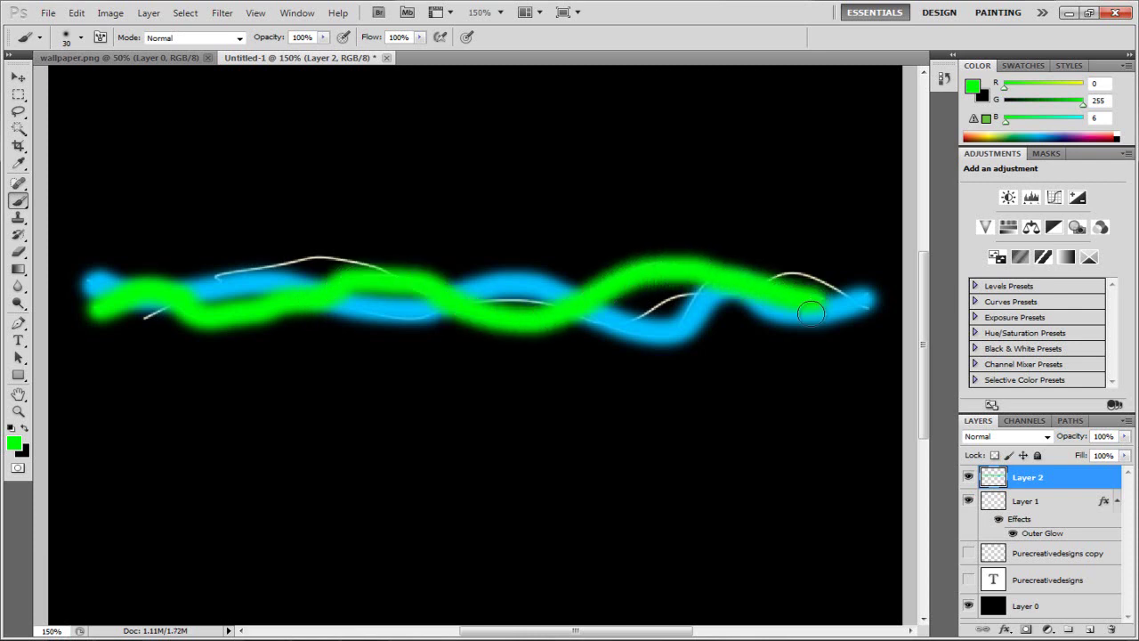
# Set the foreground color to purple (RGB 175, 0, 191) and paint over the third wavy line from end to end.
pyautogui.click(14, 442)
pyautogui.moveTo(587, 298); pyautogui.dragTo(585, 204)
pyautogui.moveTo(507, 194); pyautogui.dragTo(566, 210)
pyautogui.click(729, 154)
pyautogui.moveTo(143, 321)
pyautogui.mouseDown()
pyautogui.moveTo(218, 274)
pyautogui.moveTo(325, 260)
pyautogui.moveTo(463, 301)
pyautogui.moveTo(645, 327)
pyautogui.moveTo(817, 272)
pyautogui.moveTo(882, 304)
pyautogui.mouseUp()
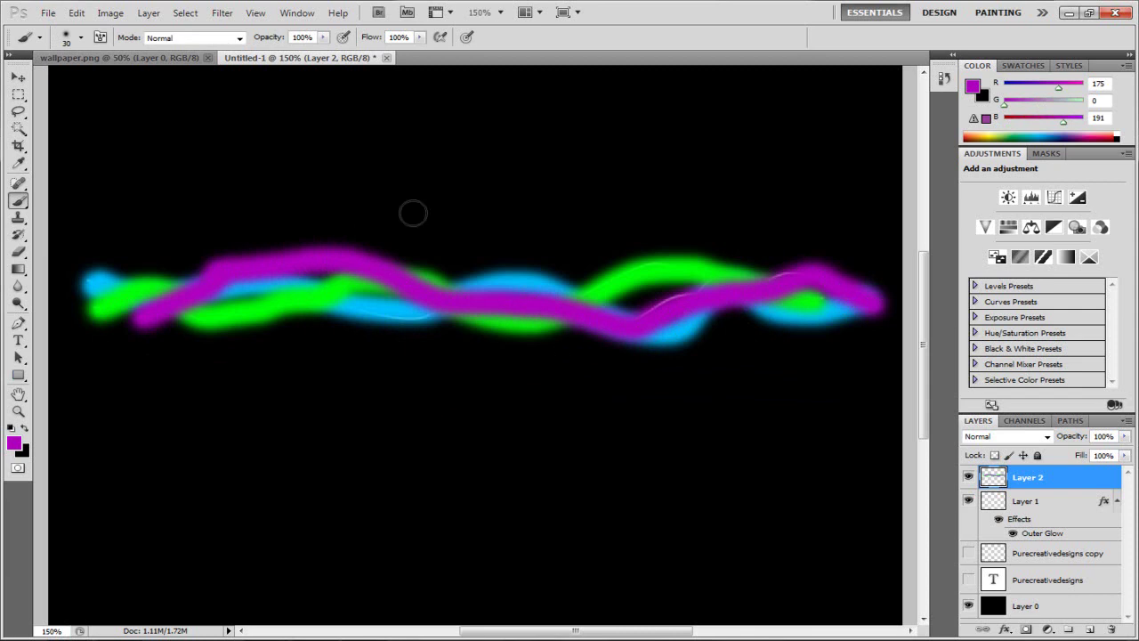
# Apply a Gaussian Blur with a 17.6-pixel radius to the painted strokes on Layer 2 and set that layer's blend mode to Color.
pyautogui.click(222, 13)
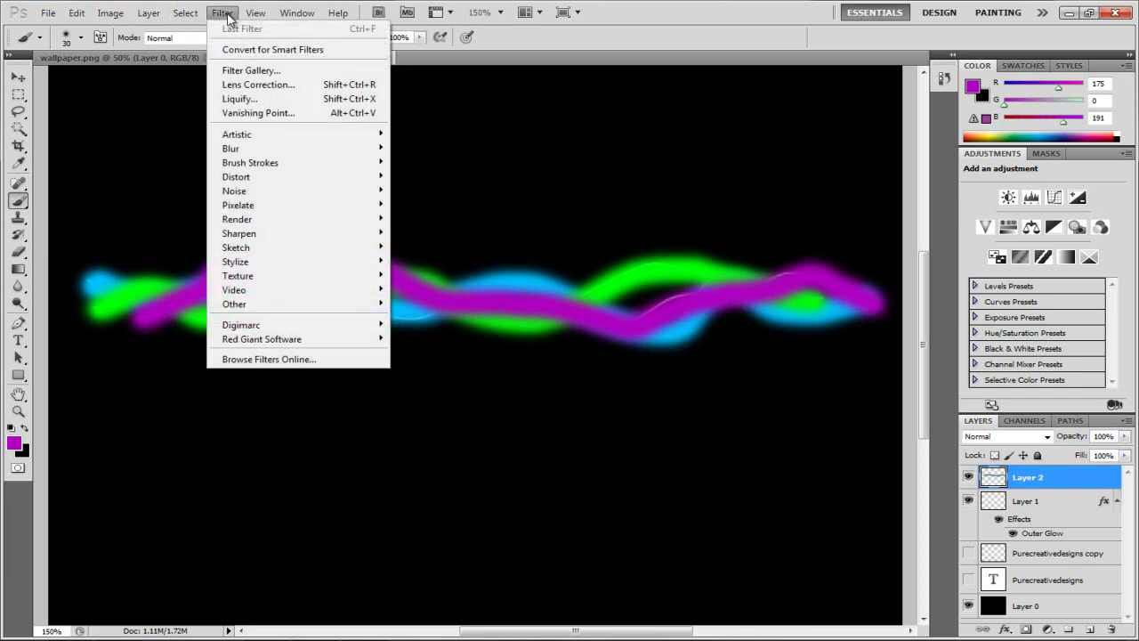
pyautogui.moveTo(233, 148)
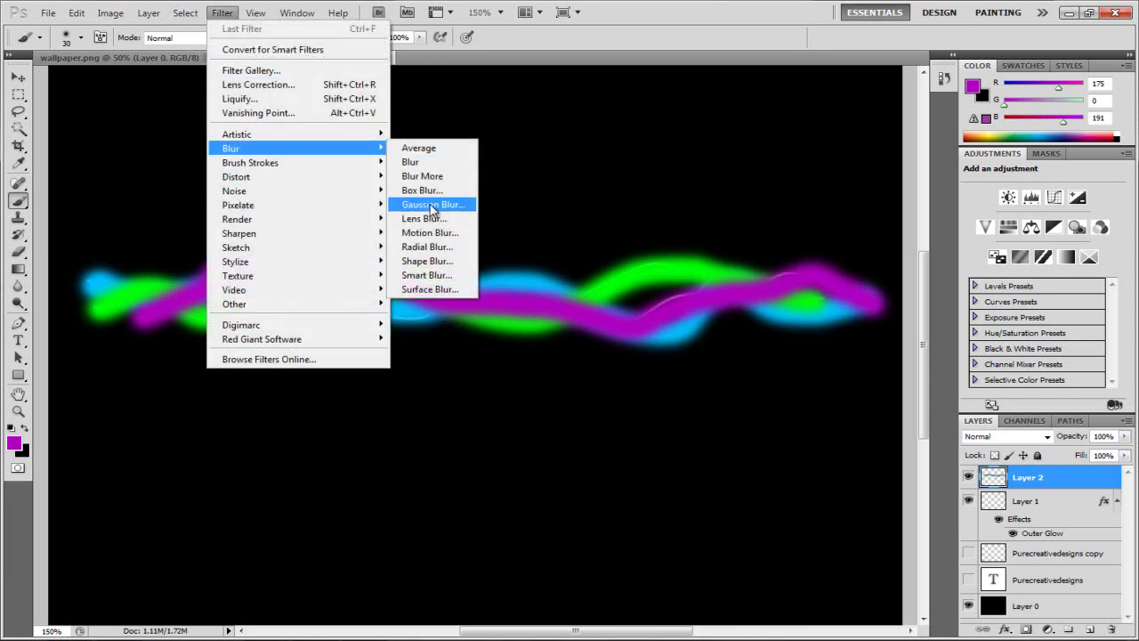
pyautogui.click(418, 205)
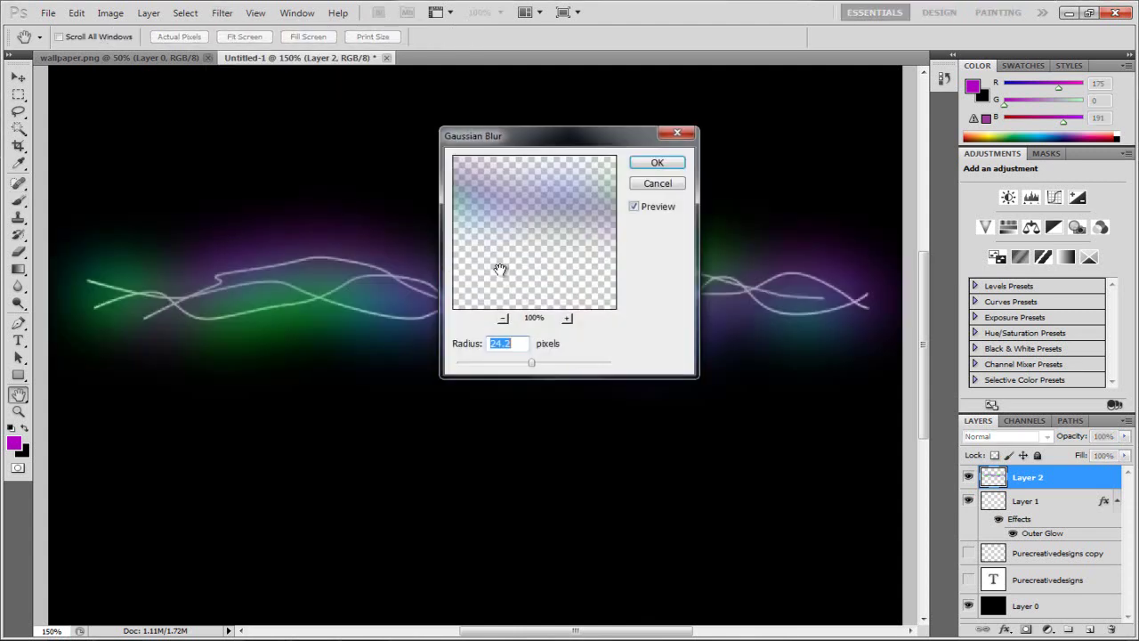
pyautogui.moveTo(532, 367)
pyautogui.mouseDown()
pyautogui.moveTo(516, 367)
pyautogui.moveTo(529, 364)
pyautogui.mouseUp()
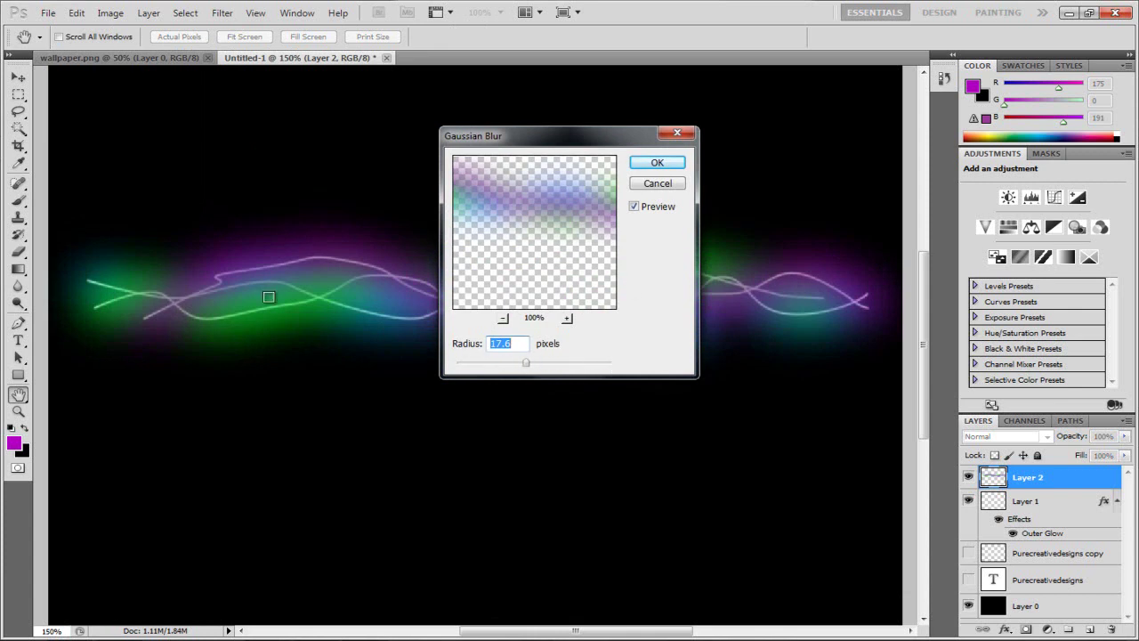
pyautogui.click(657, 162)
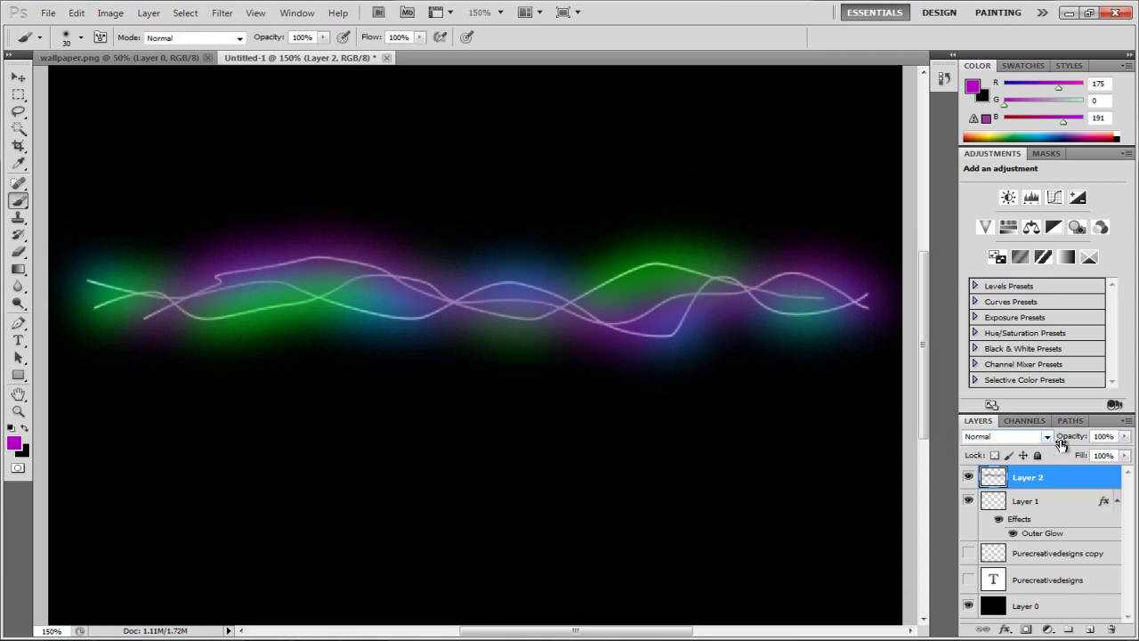
pyautogui.click(1046, 437)
pyautogui.click(988, 412)
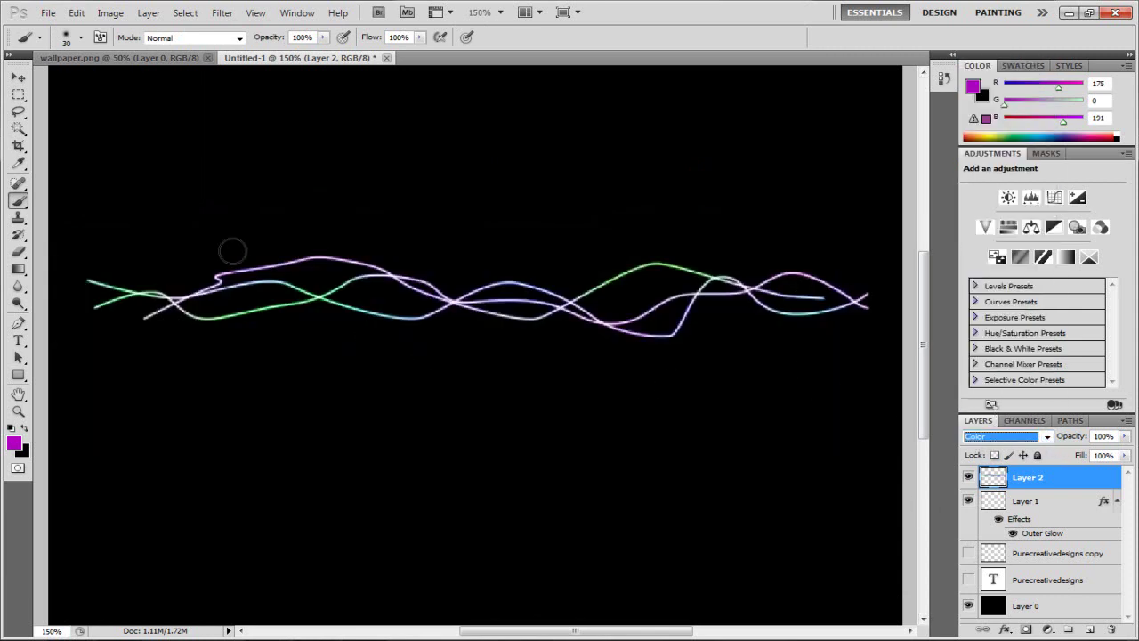
# Show the Purecreativedesigns text layer and its reflection copy again, and view the design at 100%.
pyautogui.click(19, 78)
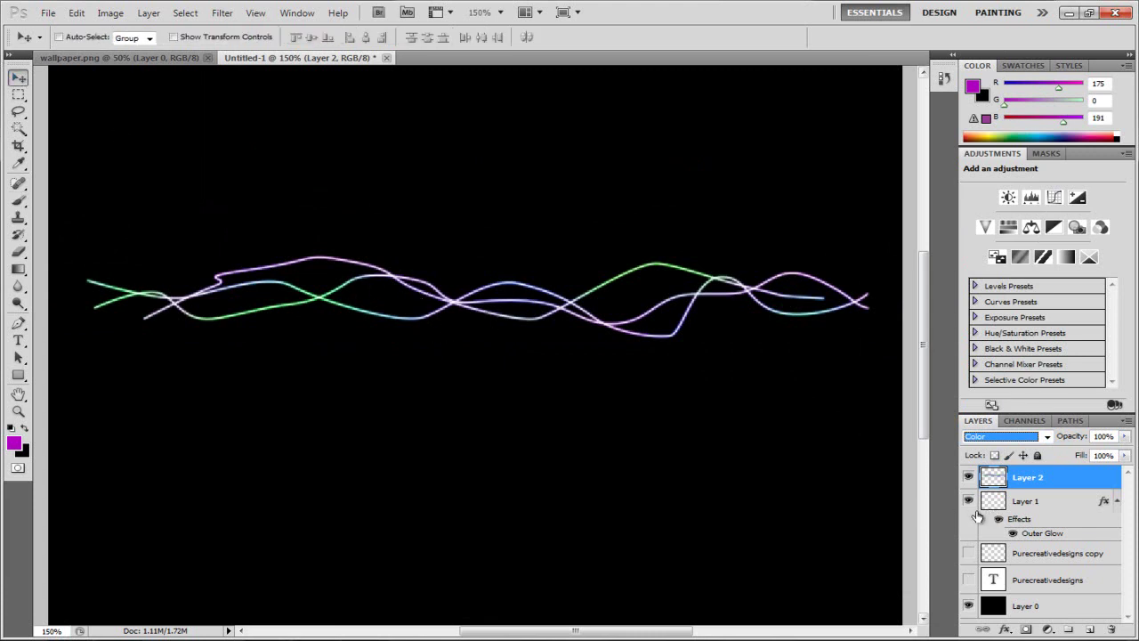
pyautogui.click(974, 553)
pyautogui.click(975, 579)
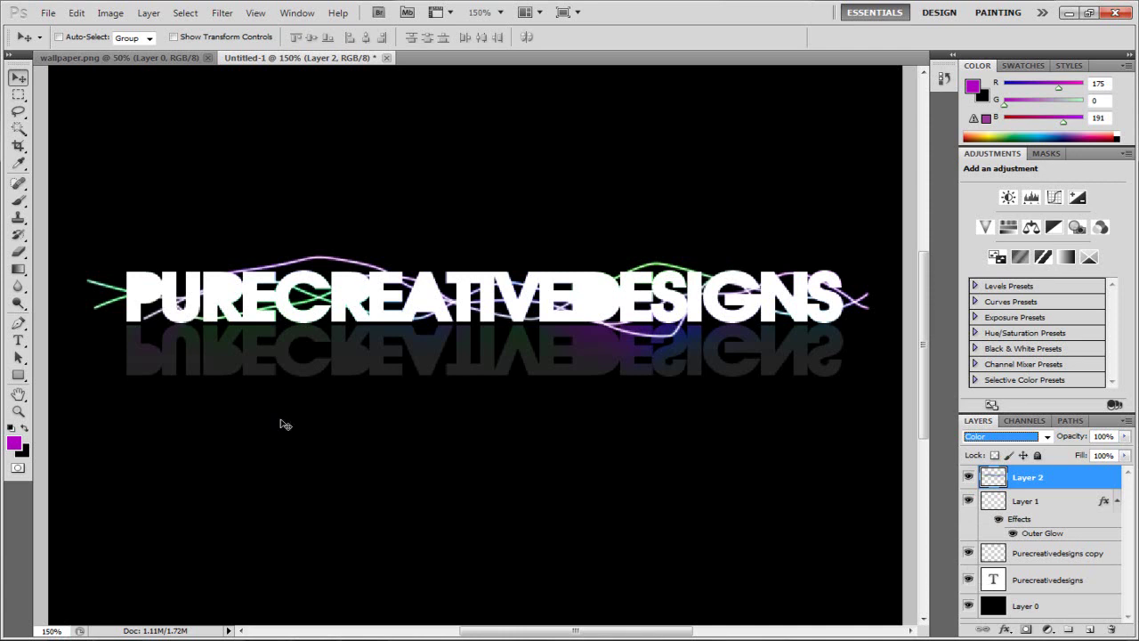
pyautogui.click(500, 12)
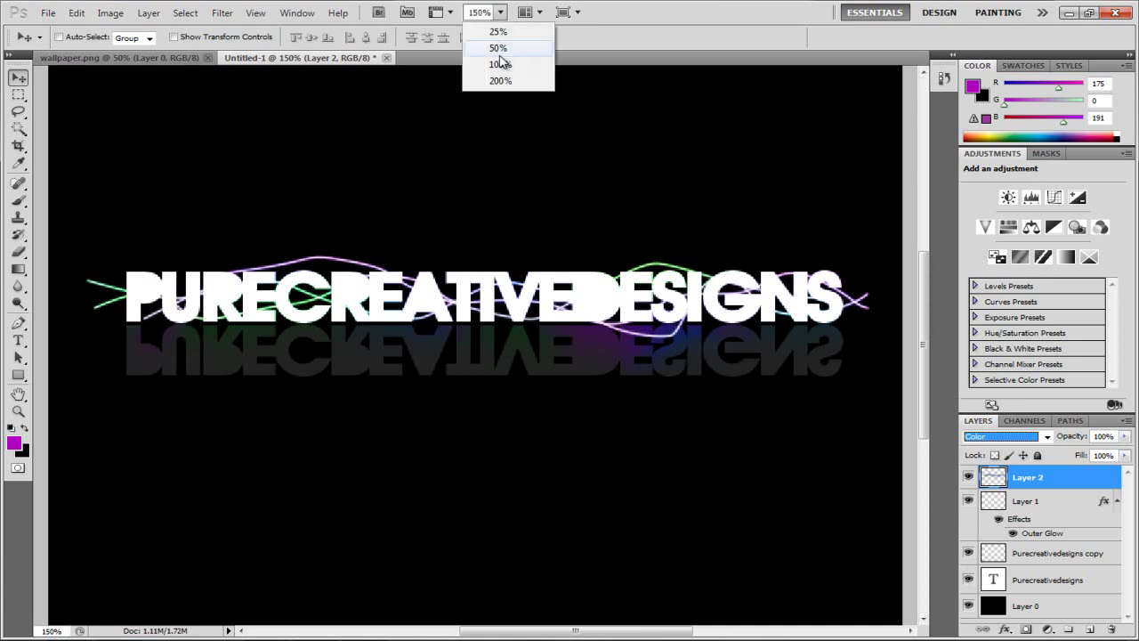
pyautogui.click(499, 63)
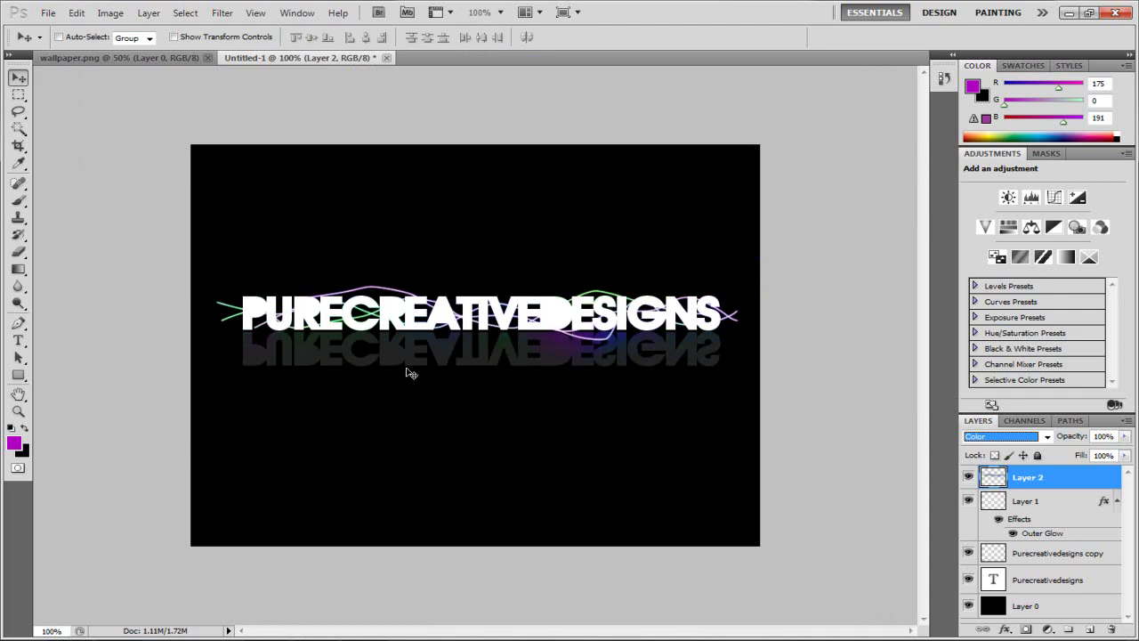
# Fade the left ends of the wavy lines on Layer 1 using a 37-pixel Eraser at 66% opacity.
pyautogui.moveTo(1045, 558)
pyautogui.mouseDown()
pyautogui.moveTo(1042, 469)
pyautogui.moveTo(1052, 573)
pyautogui.mouseUp()
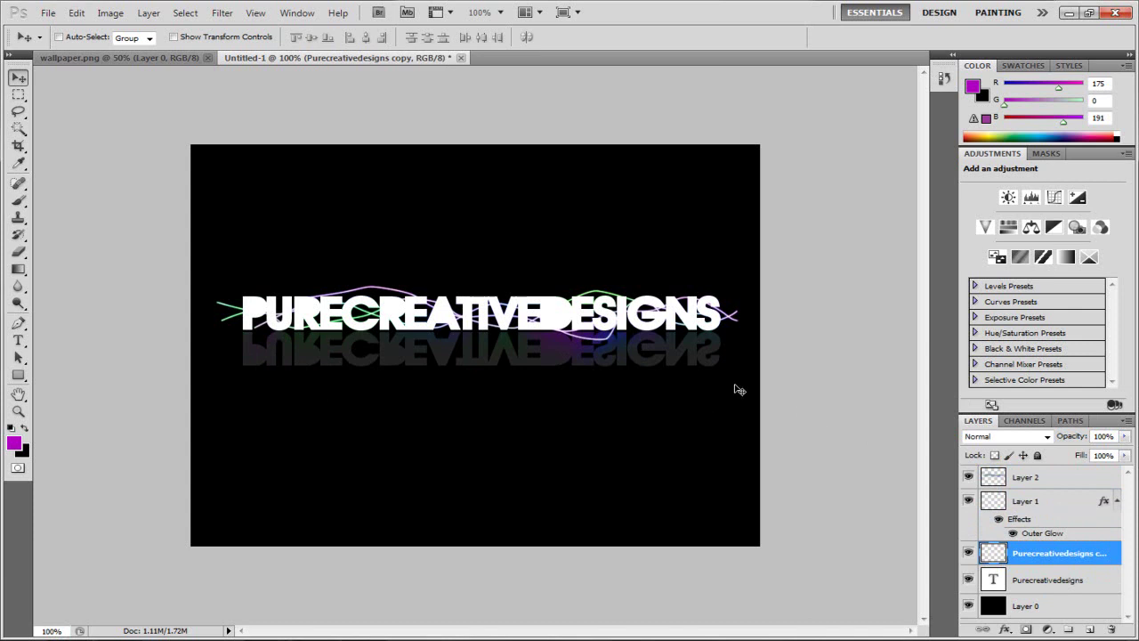
pyautogui.click(499, 12)
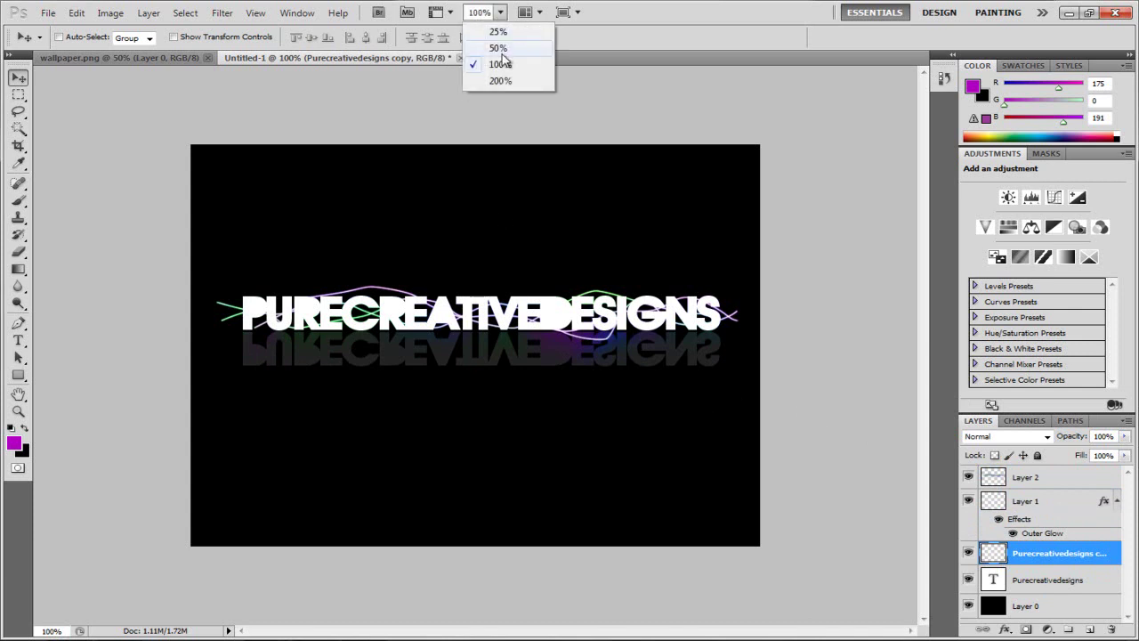
pyautogui.click(503, 46)
pyautogui.click(500, 13)
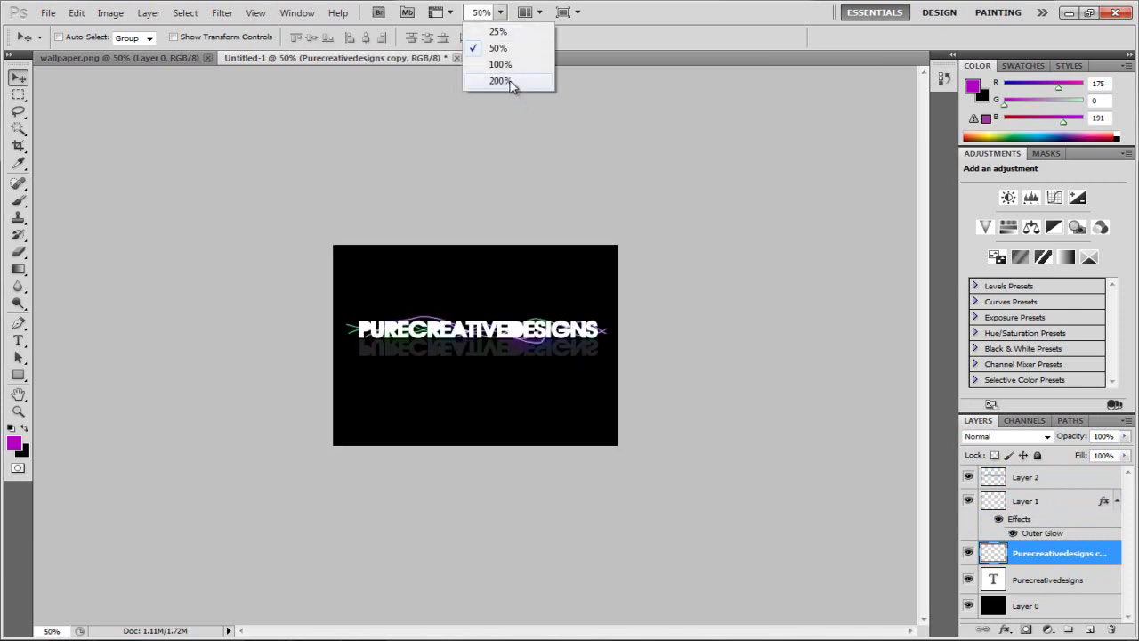
pyautogui.click(509, 80)
pyautogui.moveTo(669, 631); pyautogui.dragTo(574, 631)
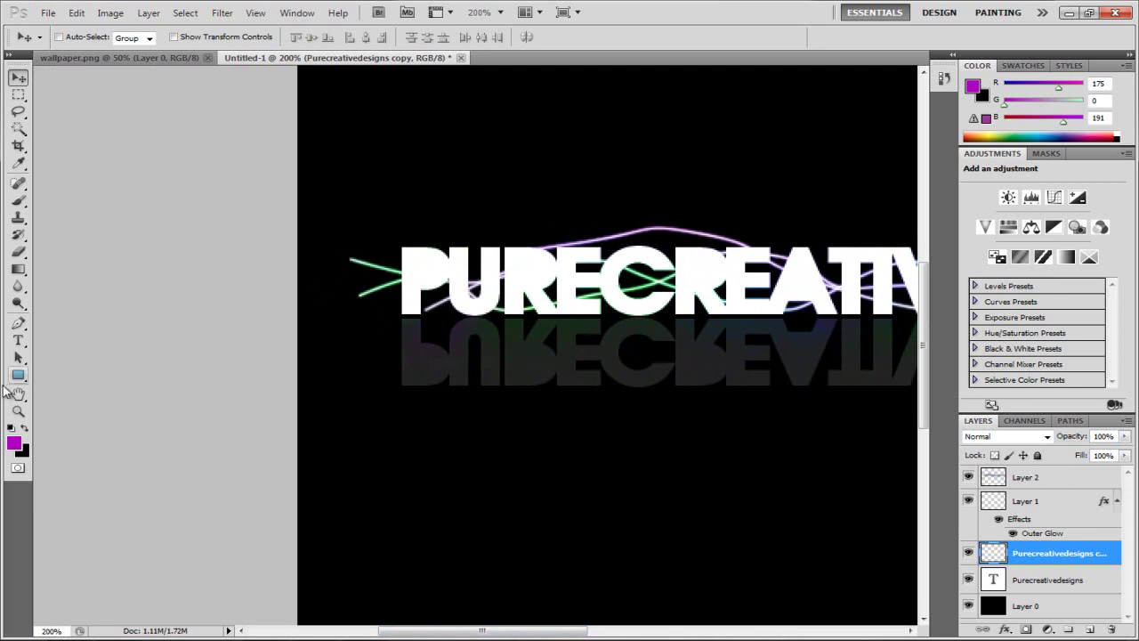
pyautogui.click(18, 252)
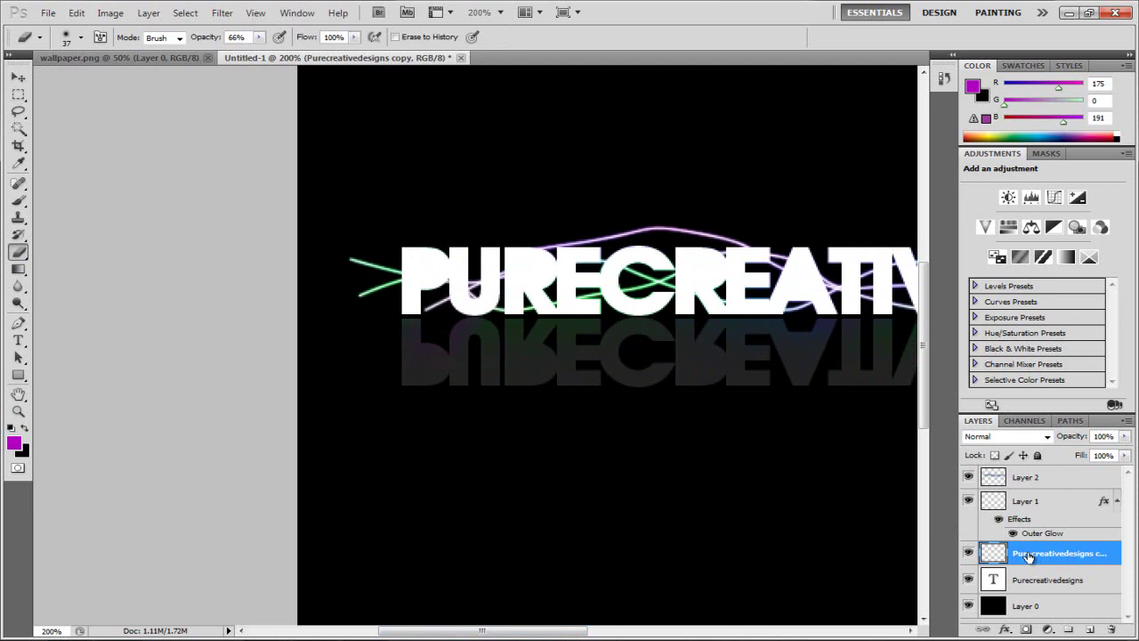
pyautogui.click(1035, 481)
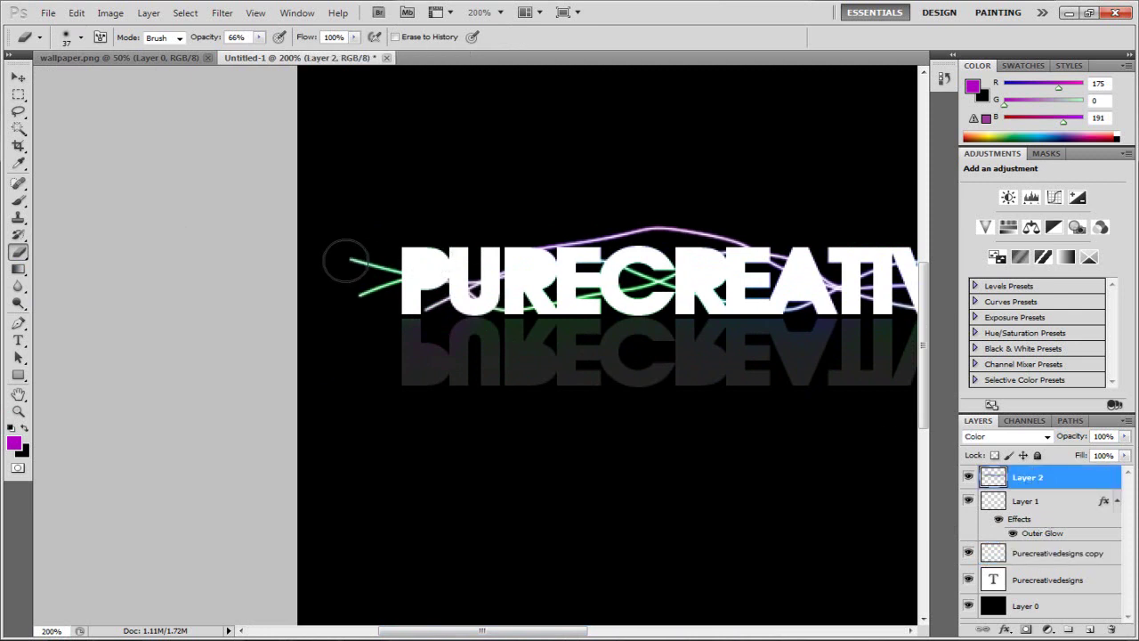
pyautogui.click(1020, 504)
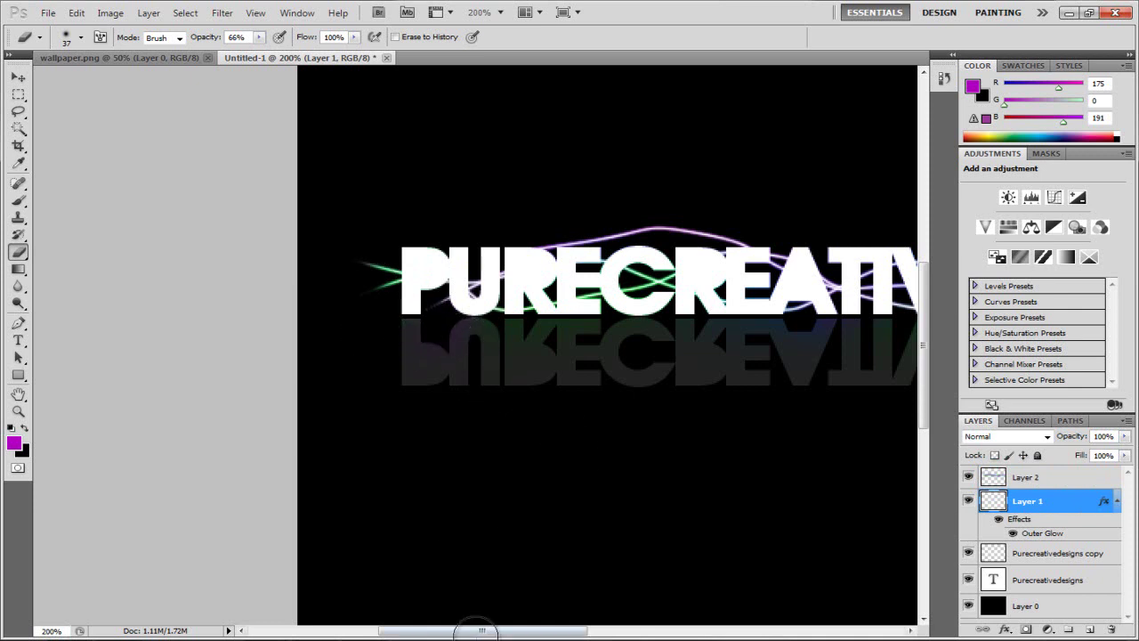
# Fade the right ends of the wavy lines on Layer 1 with the same Eraser, and return to the Move tool.
pyautogui.moveTo(528, 637); pyautogui.dragTo(720, 613)
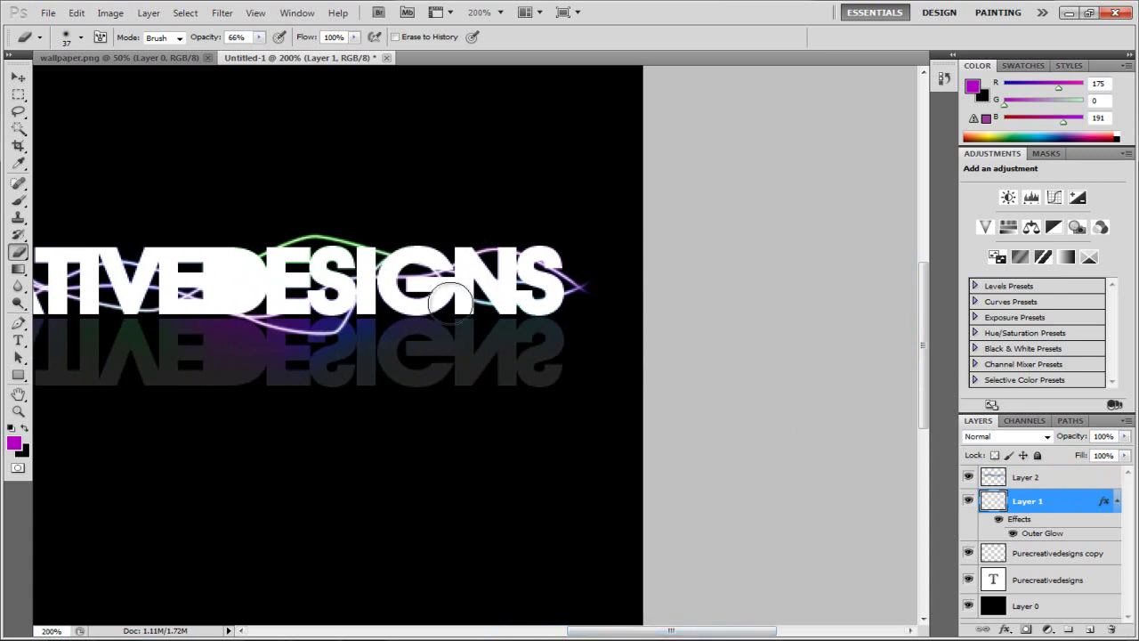
pyautogui.click(498, 13)
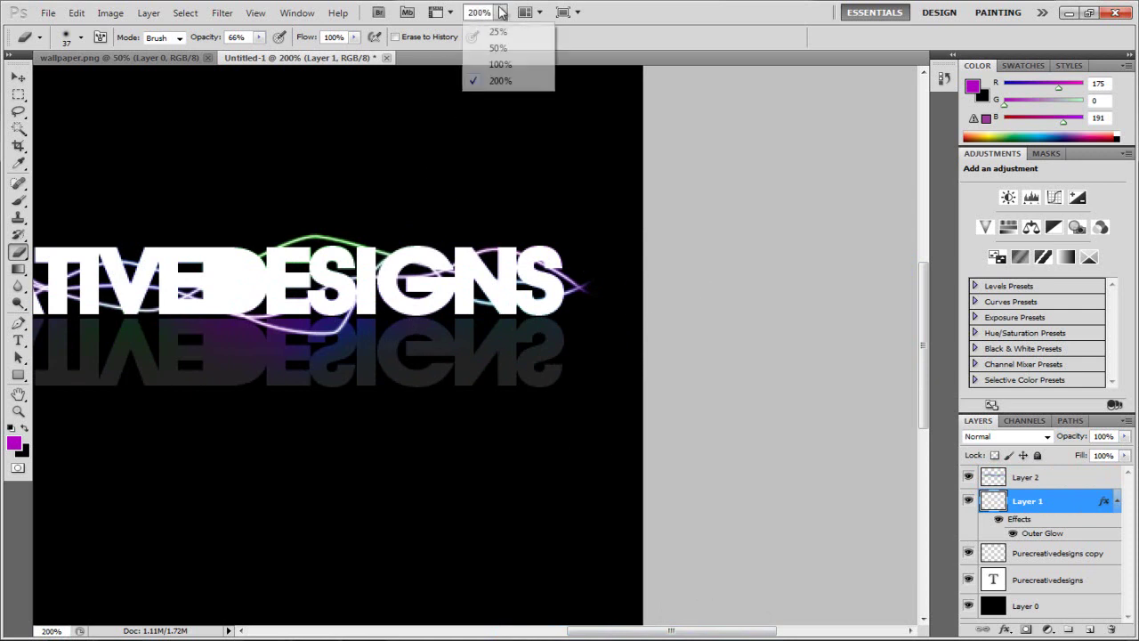
pyautogui.click(519, 63)
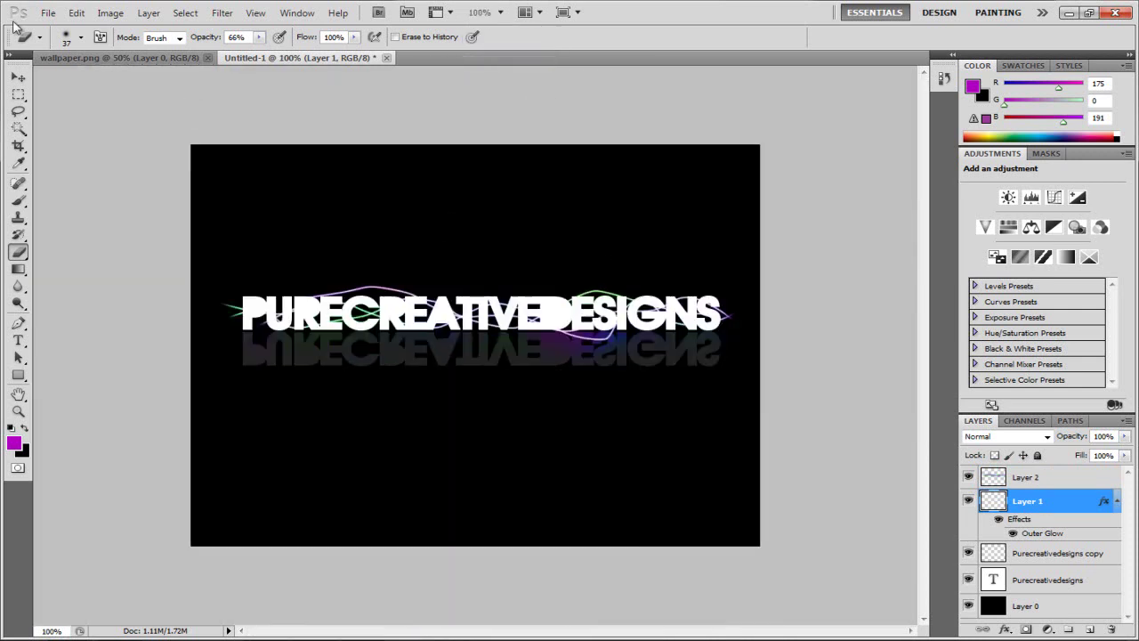
pyautogui.click(19, 77)
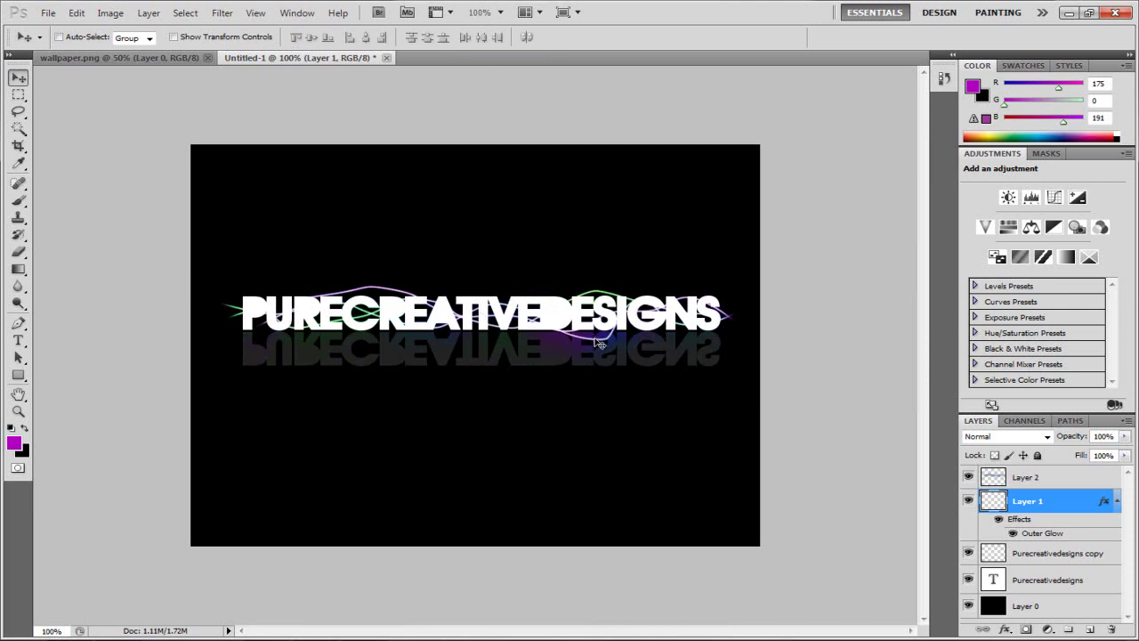
# Examine the glowing lines and reflection in the reference wallpaper.png at 100% and 50%, and return to the Untitled-1 design.
pyautogui.click(124, 58)
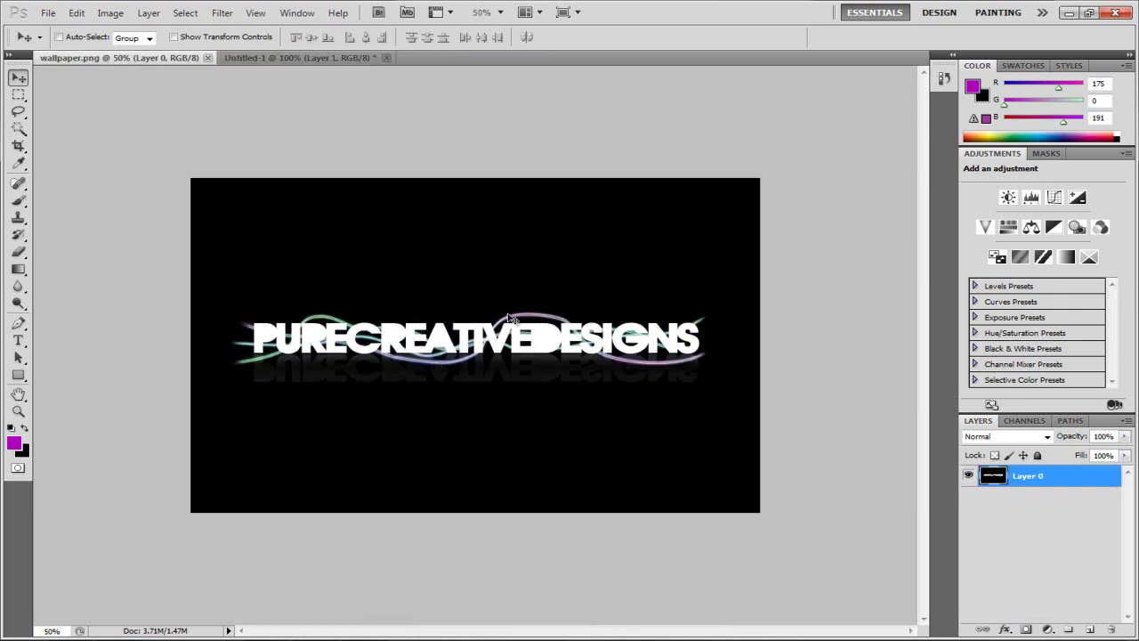
pyautogui.click(501, 13)
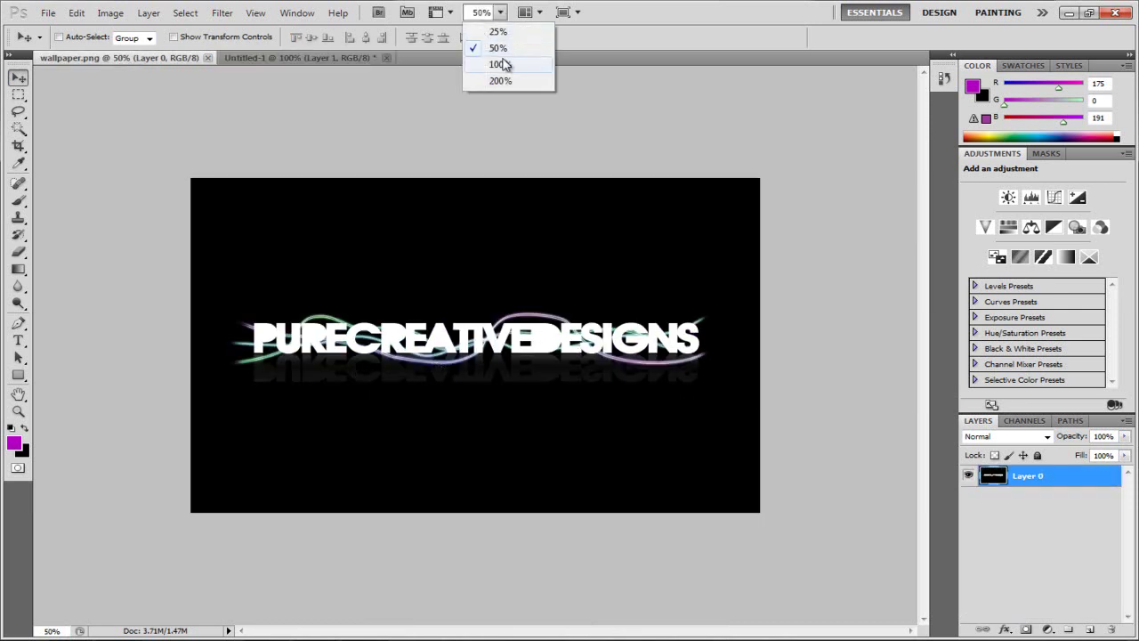
pyautogui.click(500, 64)
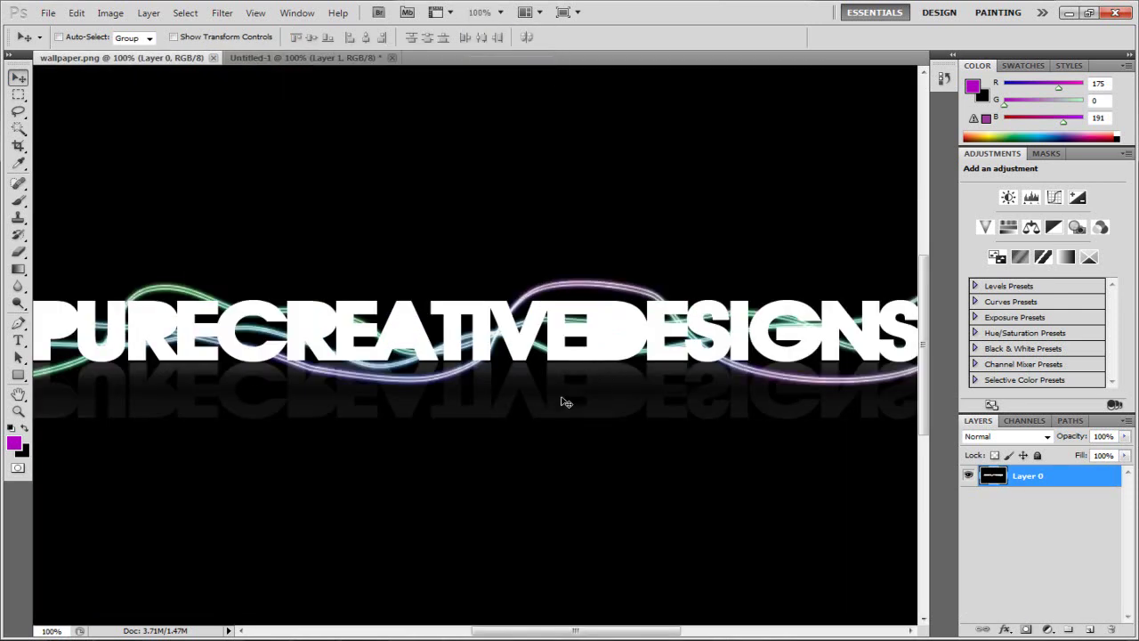
pyautogui.click(501, 13)
pyautogui.click(499, 48)
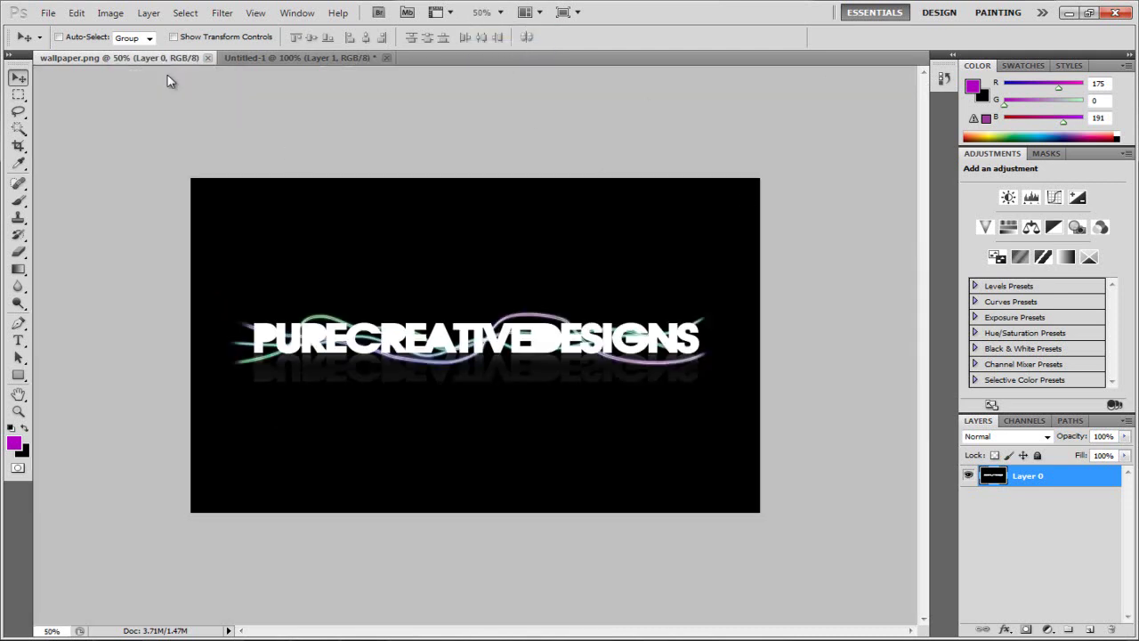
pyautogui.click(289, 57)
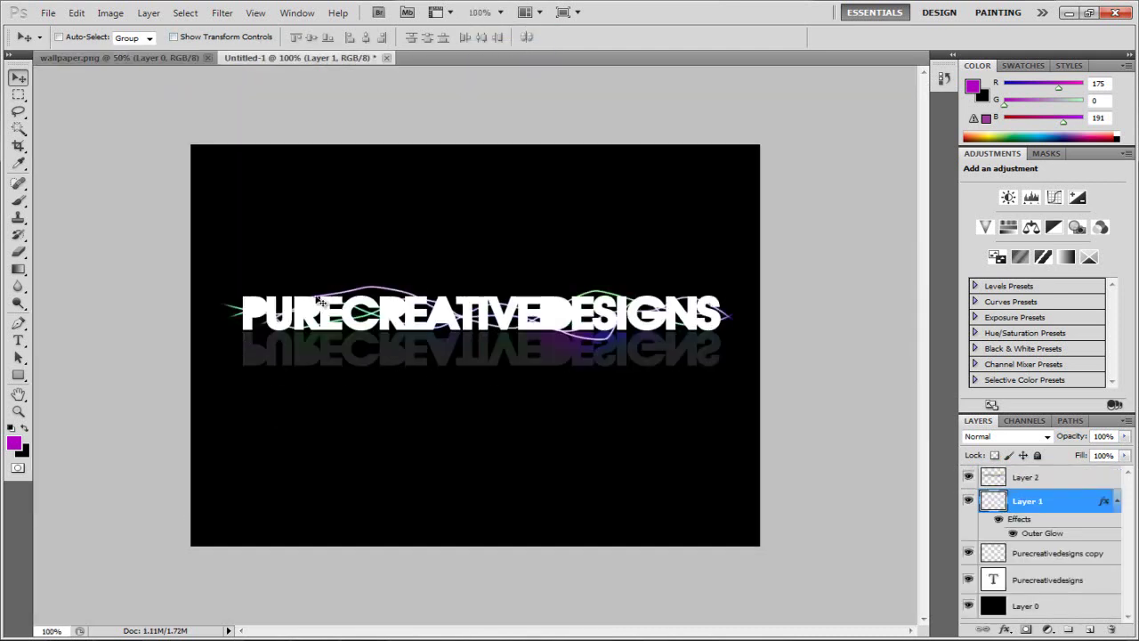